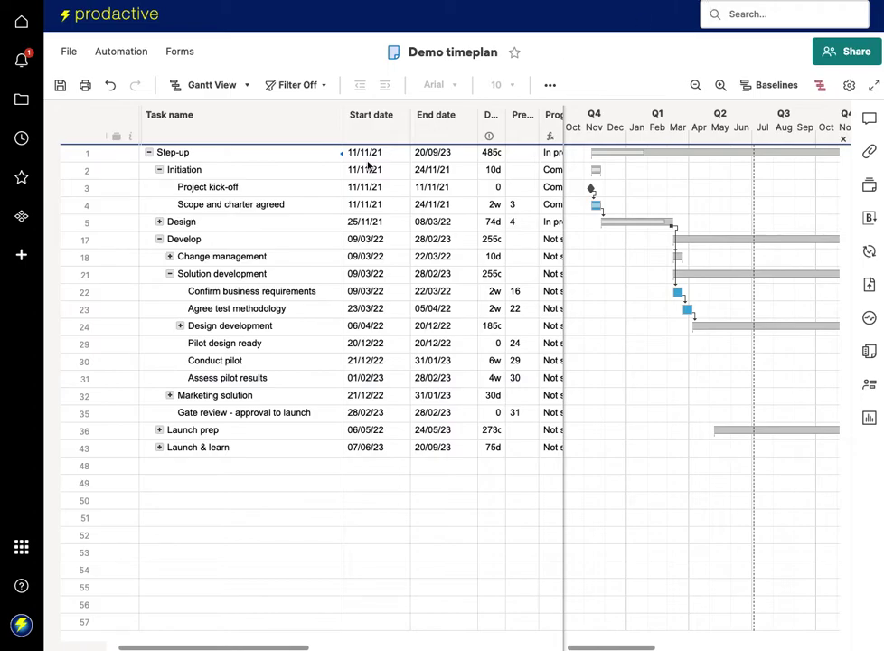
- Collapse all task groups in the timeplan to the top-level Step-up row
click(160, 224)
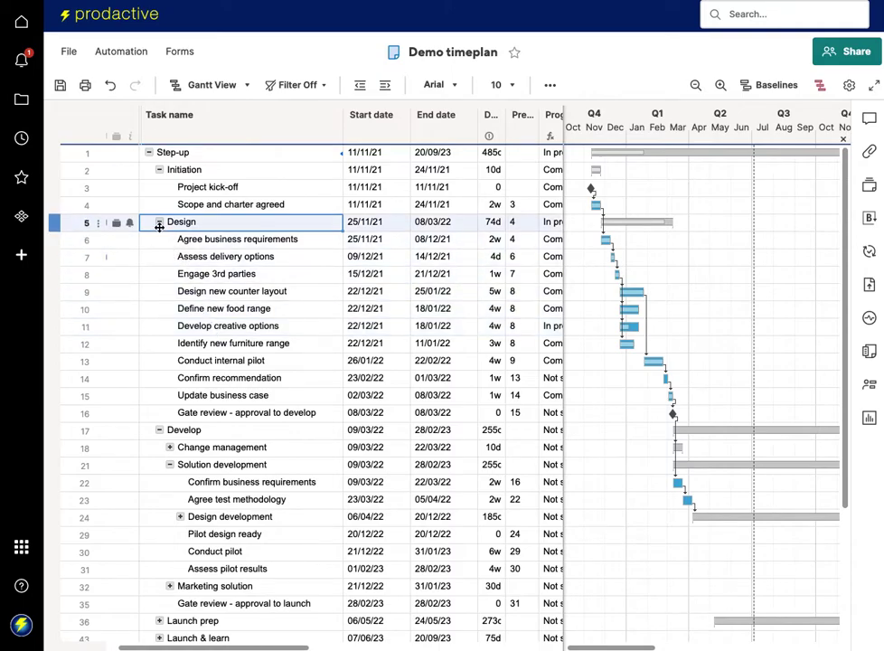
click(159, 225)
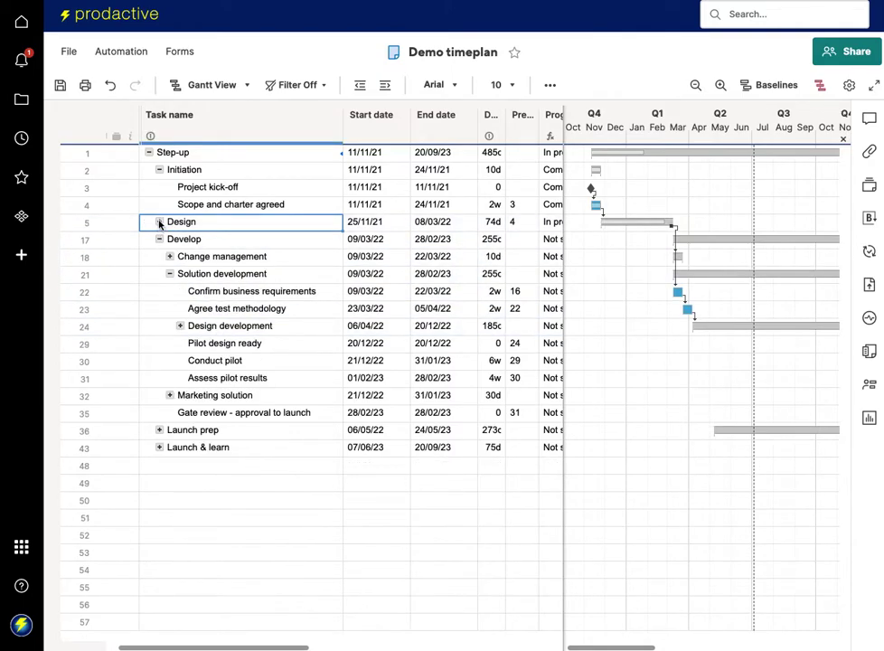
click(159, 171)
click(207, 122)
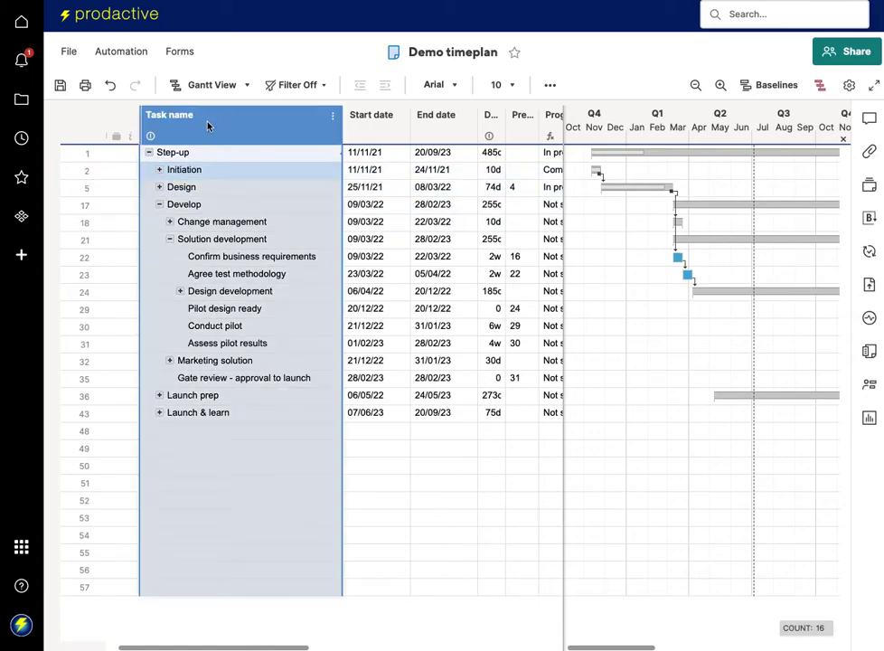
right_click(209, 125)
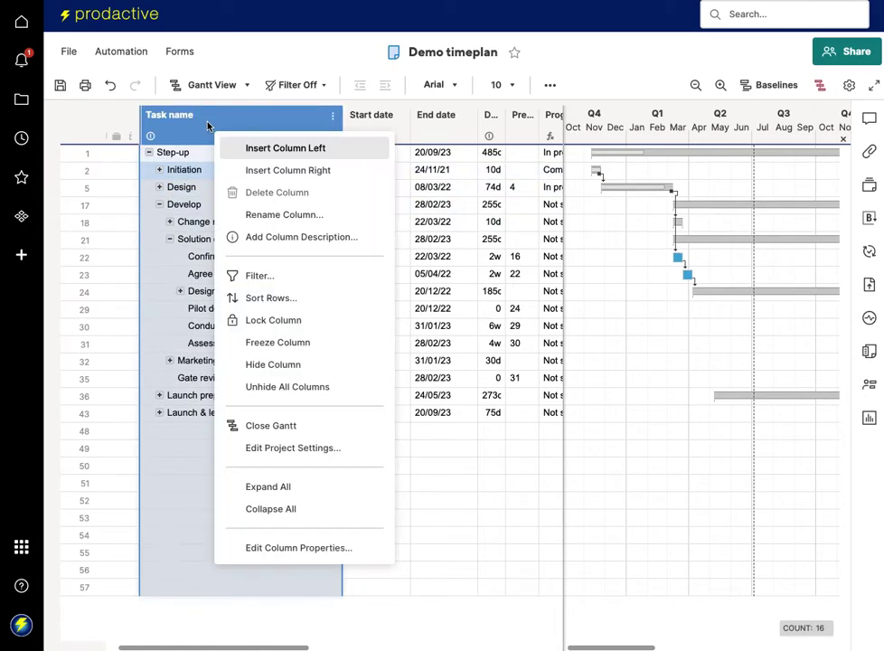
click(290, 511)
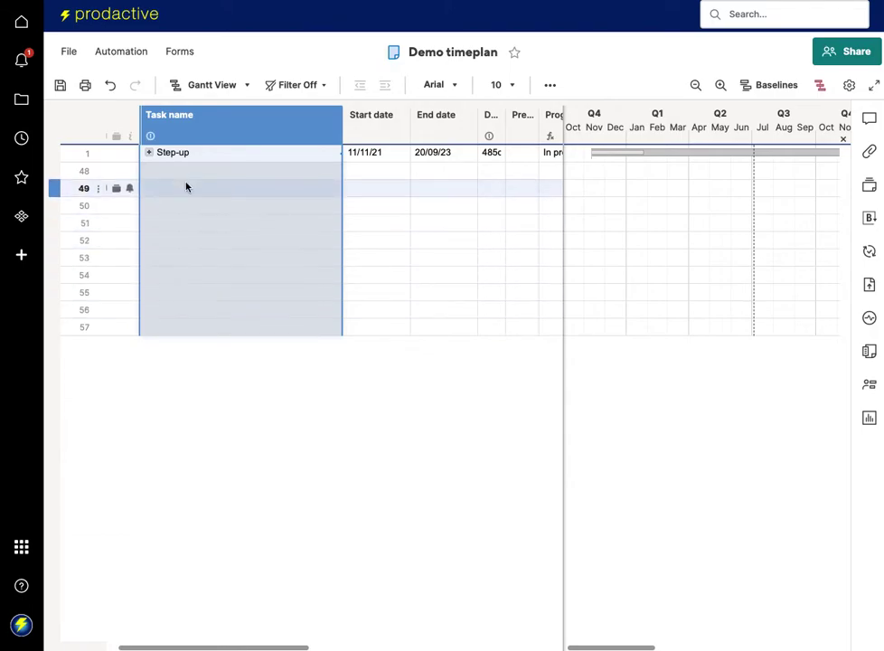
- Format the Step-up row with a dark blue background and white text
click(56, 152)
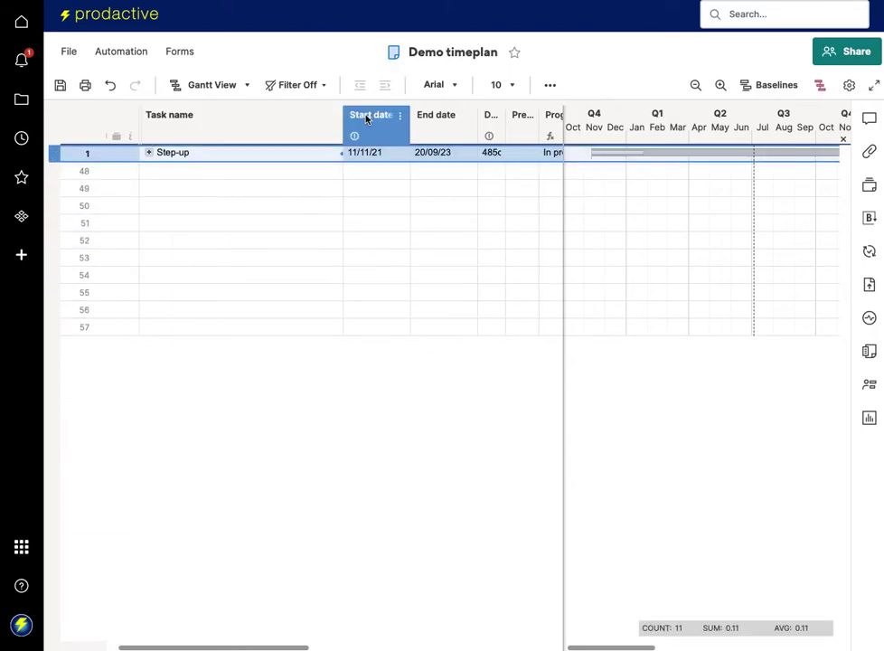
click(550, 85)
click(127, 116)
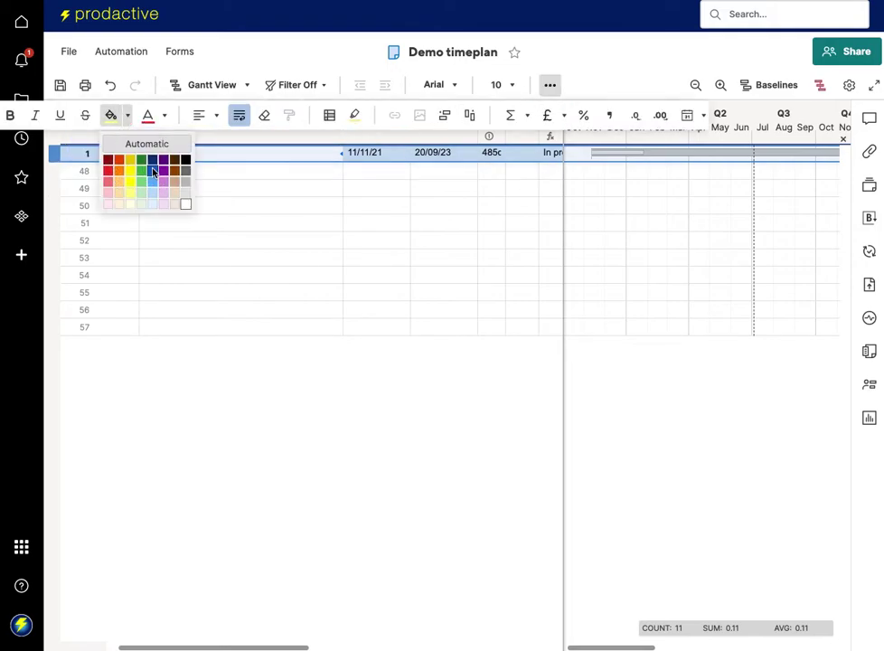
click(152, 171)
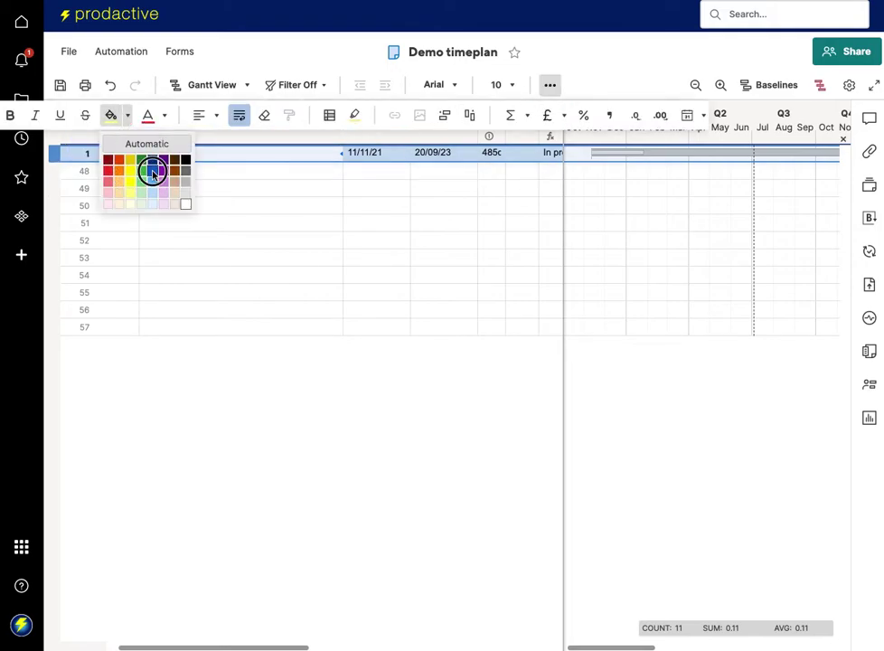
click(163, 115)
click(223, 204)
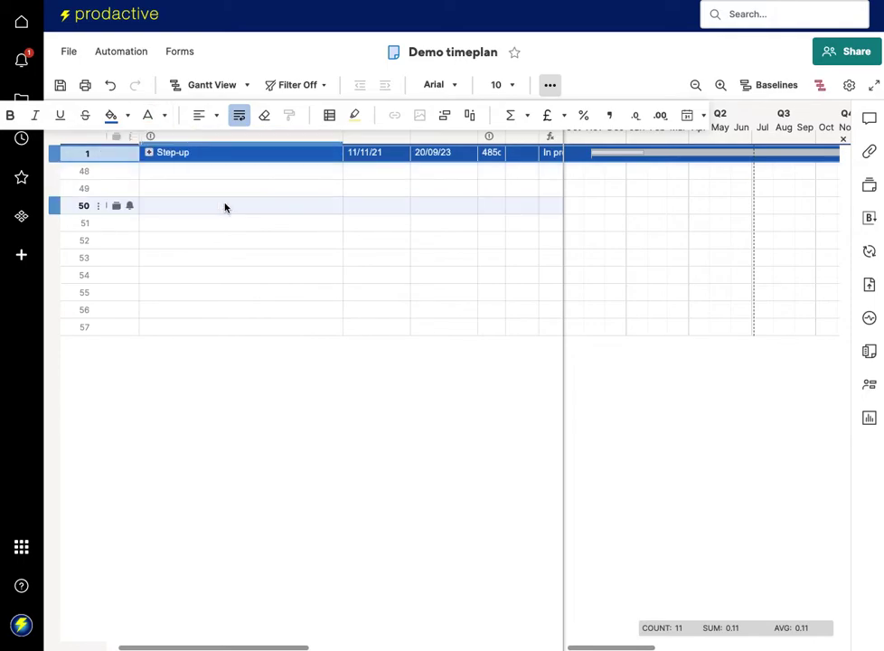
- Expand Step-up and give its phase rows, Initiation through Launch & learn, a light blue background
click(149, 152)
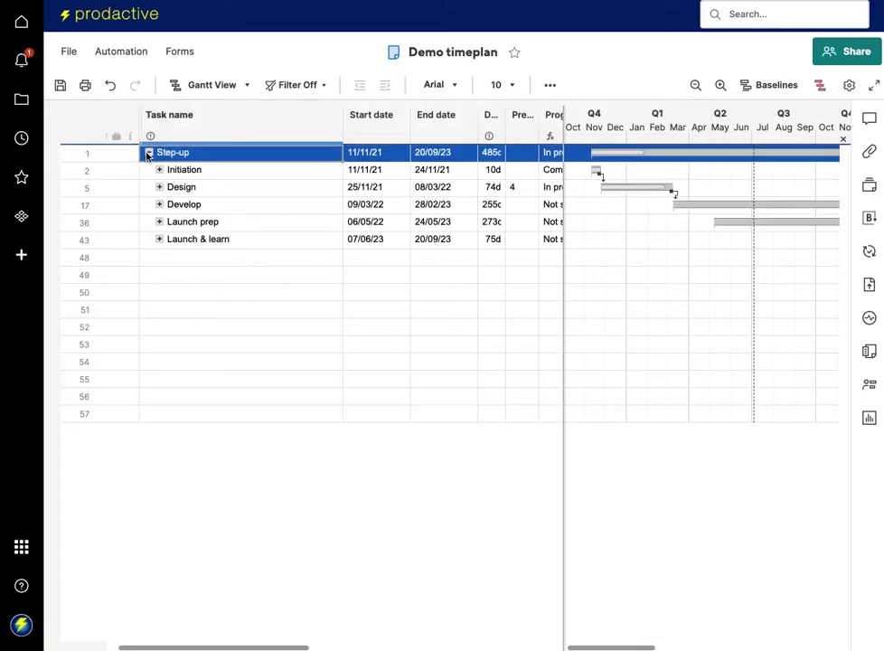
click(55, 170)
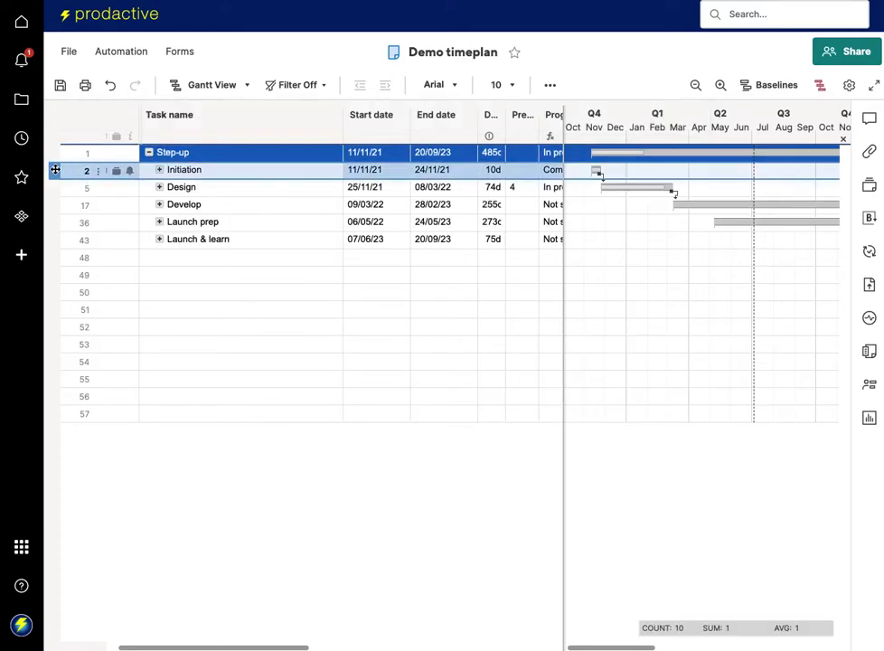
shift+click(52, 241)
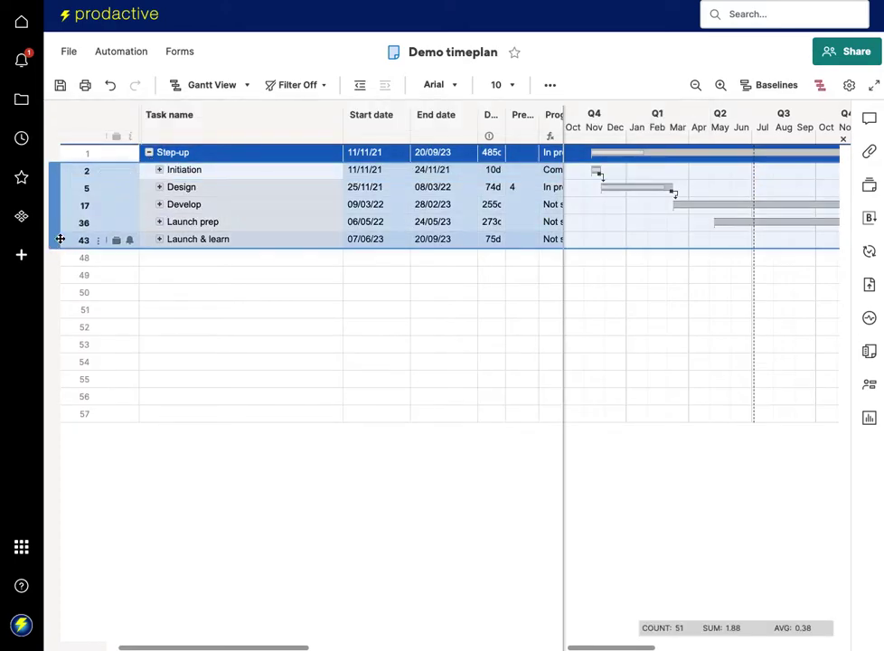
click(550, 85)
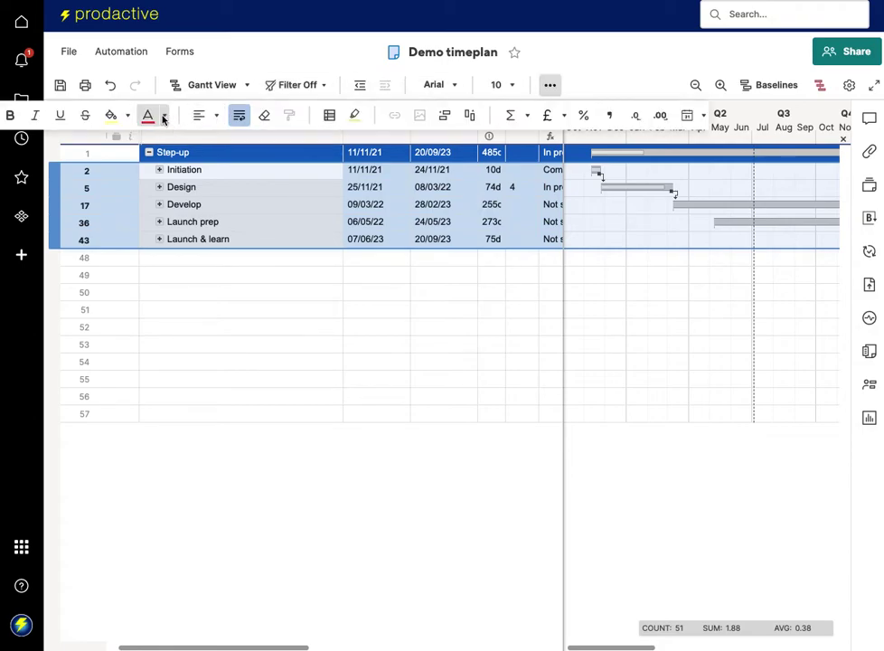
click(128, 116)
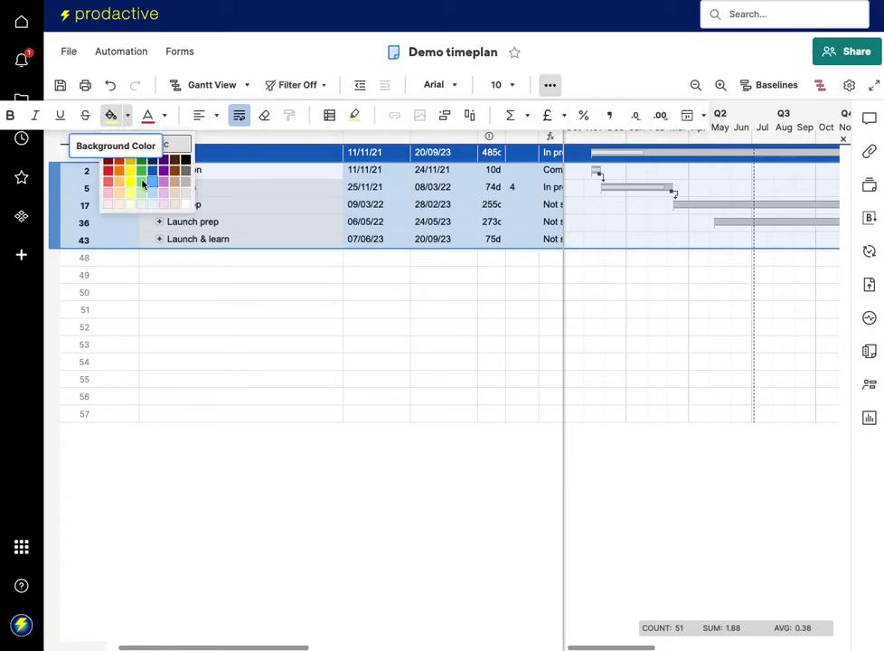
click(152, 191)
click(177, 275)
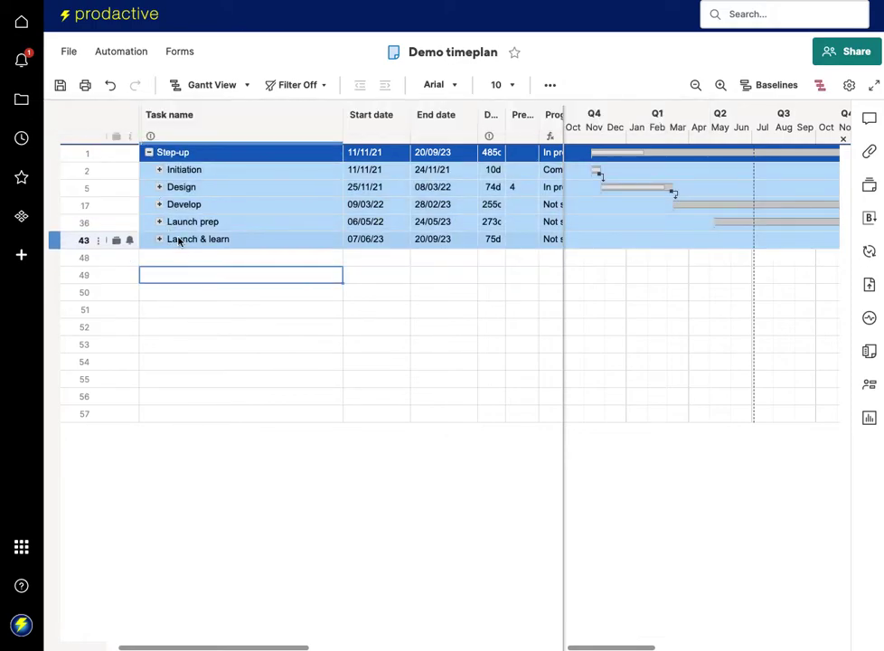
- Expand all rows of the timeplan to show every task beneath the coloured phases
click(218, 127)
right_click(226, 137)
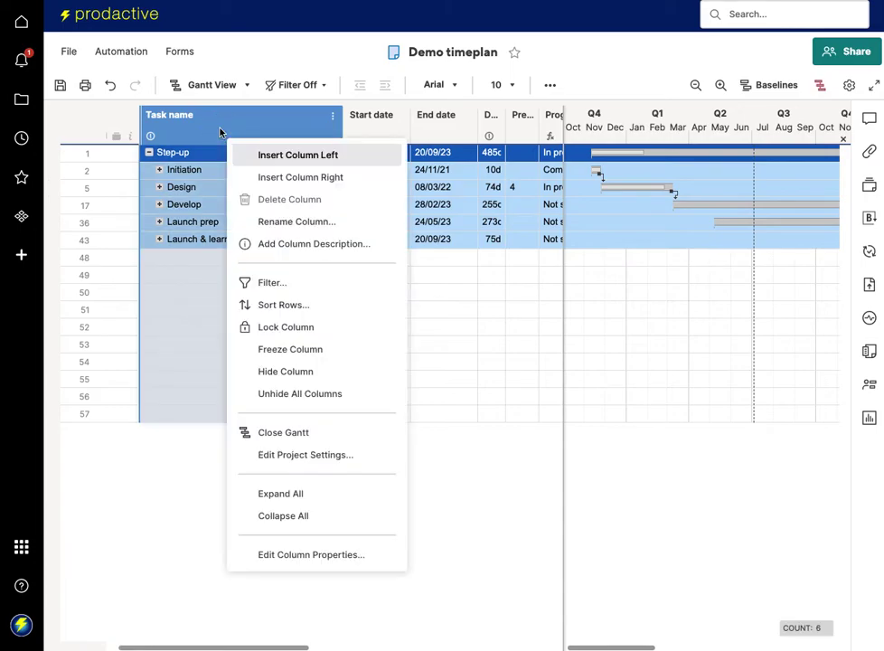
click(277, 497)
click(280, 483)
click(271, 465)
scroll(319, 467, down, 1)
click(265, 459)
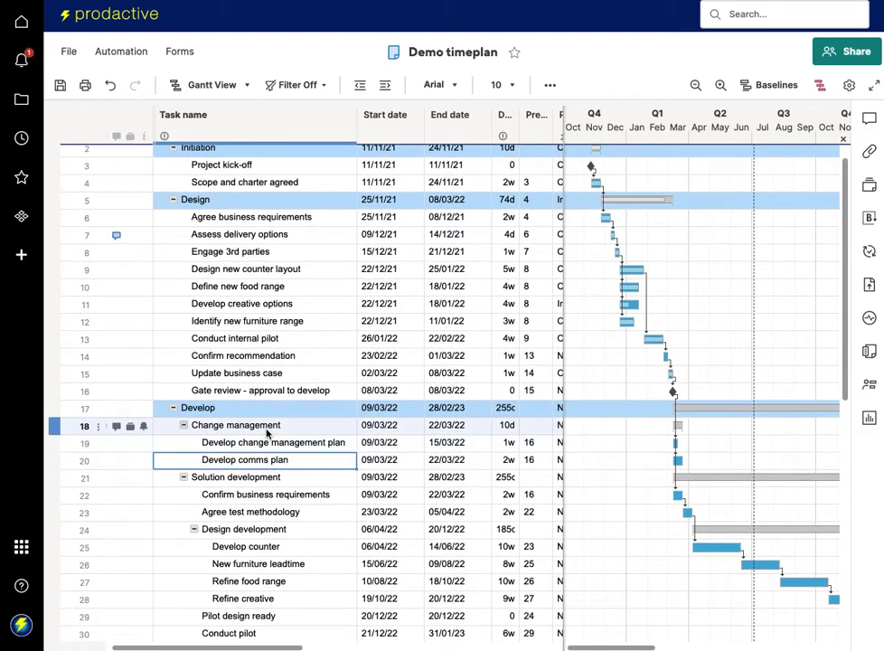
- Try indenting the Develop creative options task beneath Define new food range, and undo the indent
click(260, 307)
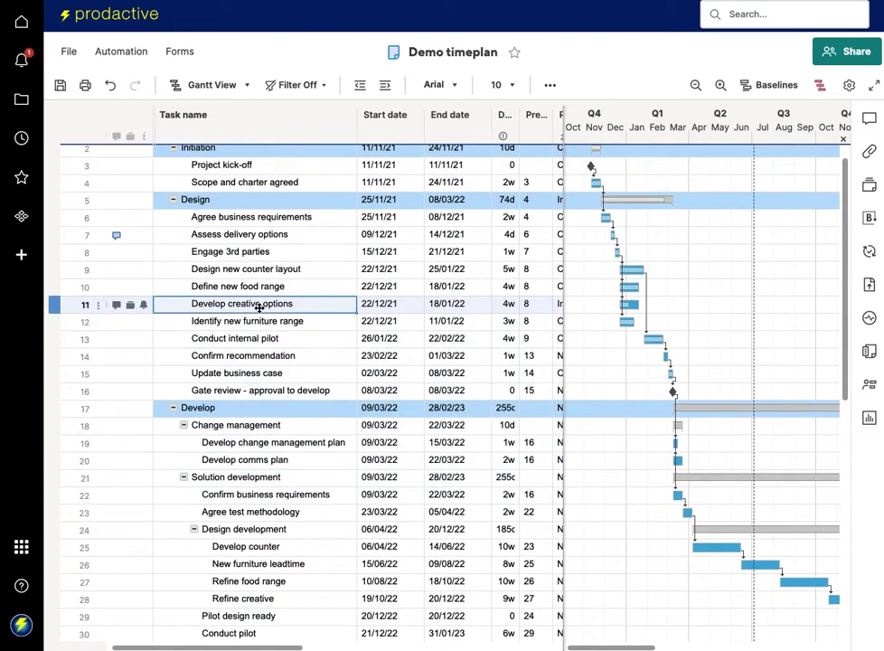
click(385, 84)
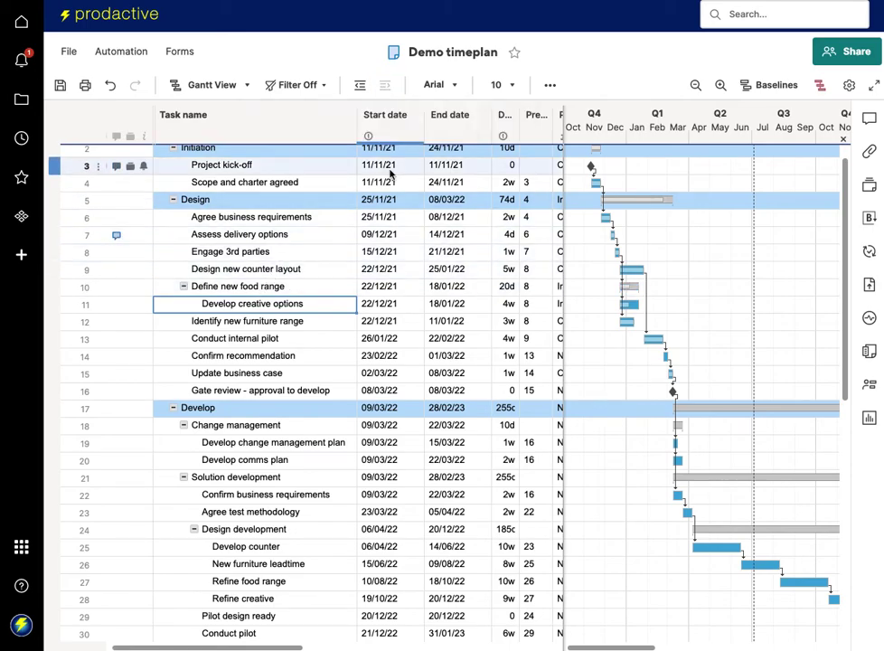
key(ctrl+z)
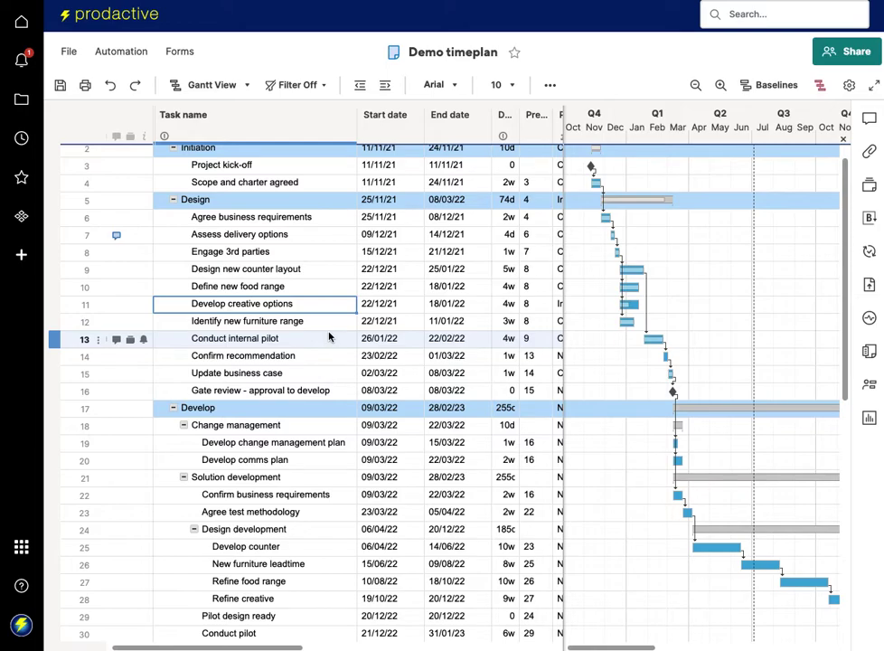
- Clear the formatting from all cells in the Task name through Predecessors columns
scroll(326, 359, up, 1)
scroll(326, 360, up, 2)
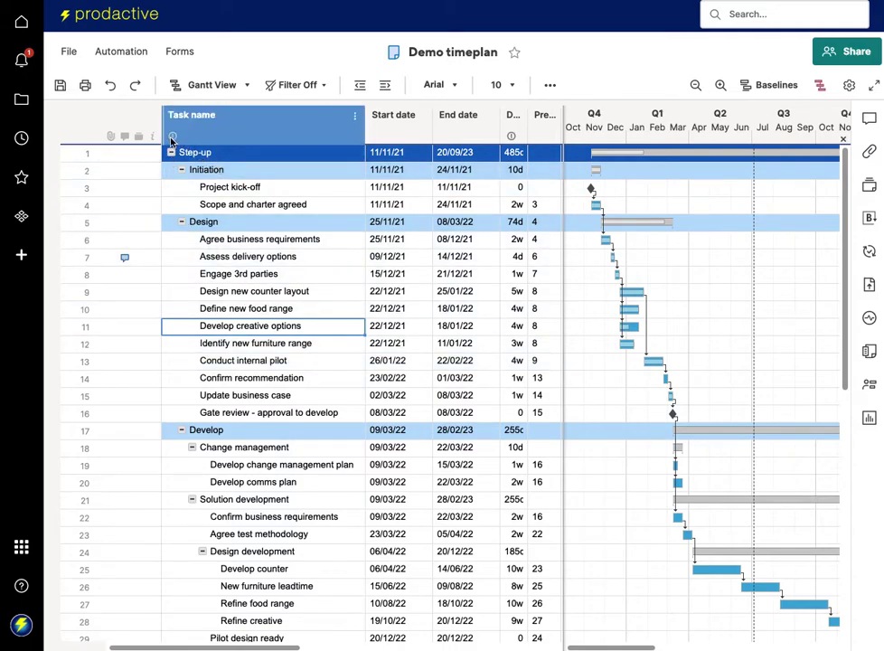
click(549, 84)
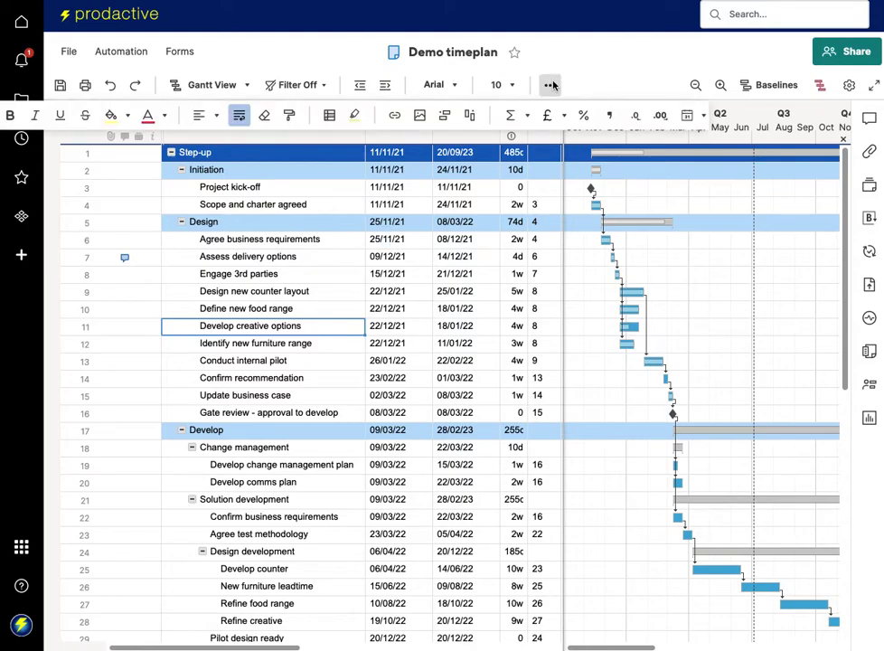
click(267, 116)
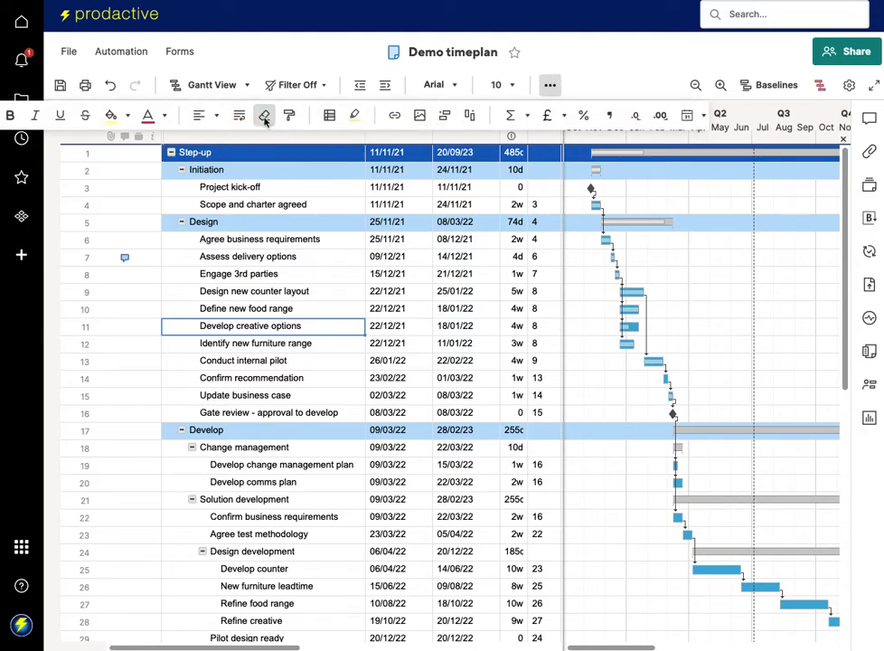
click(251, 142)
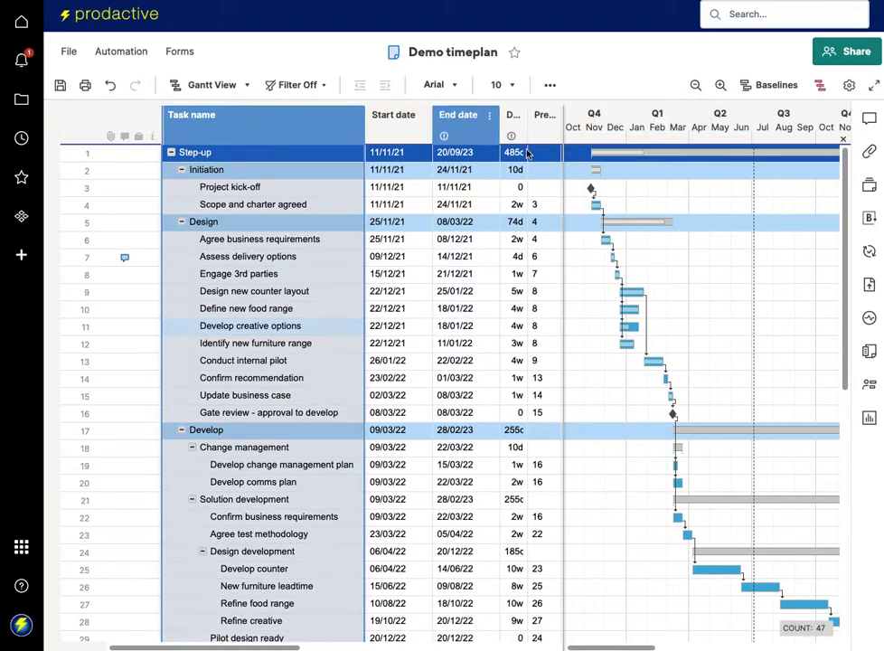
shift+click(545, 126)
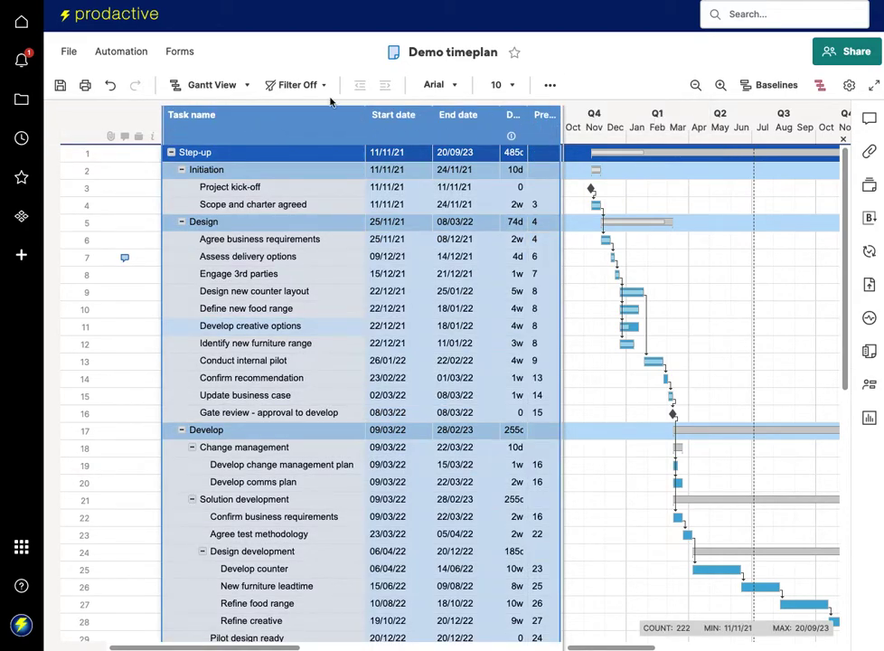
click(548, 84)
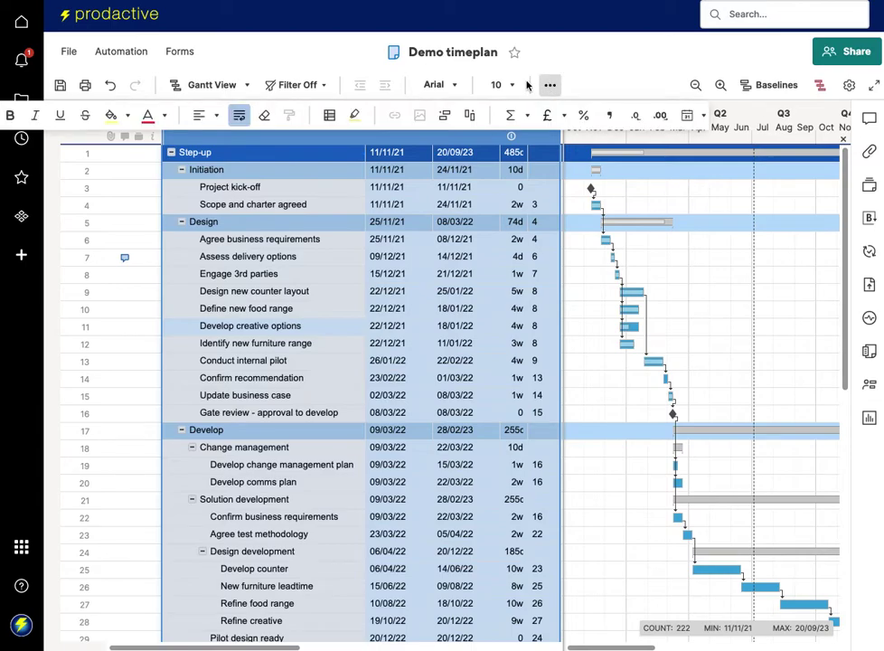
click(263, 117)
click(267, 260)
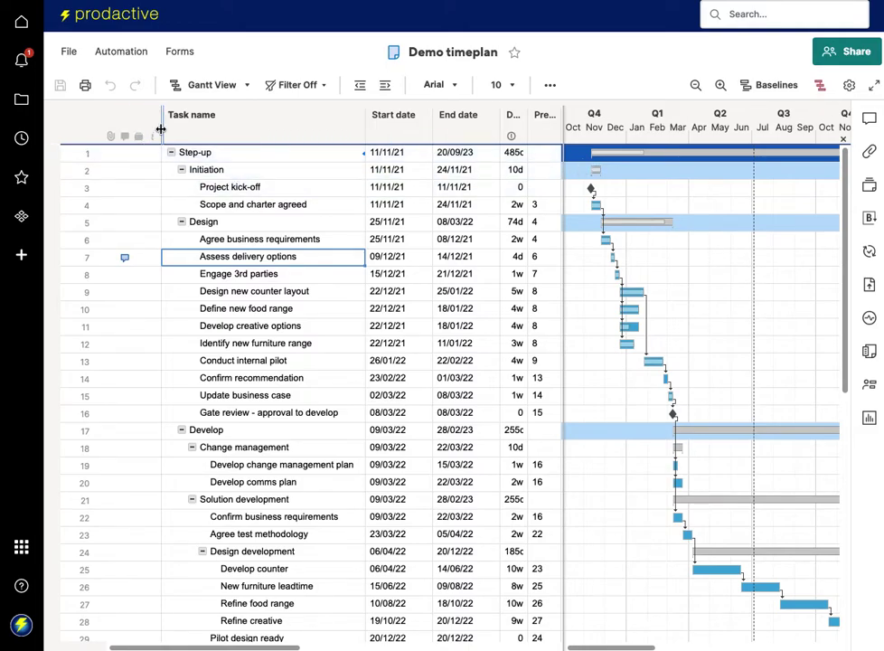
- Reveal the hidden Level column before Task name and inspect the formula in its Step-up row
drag(161, 129, 227, 132)
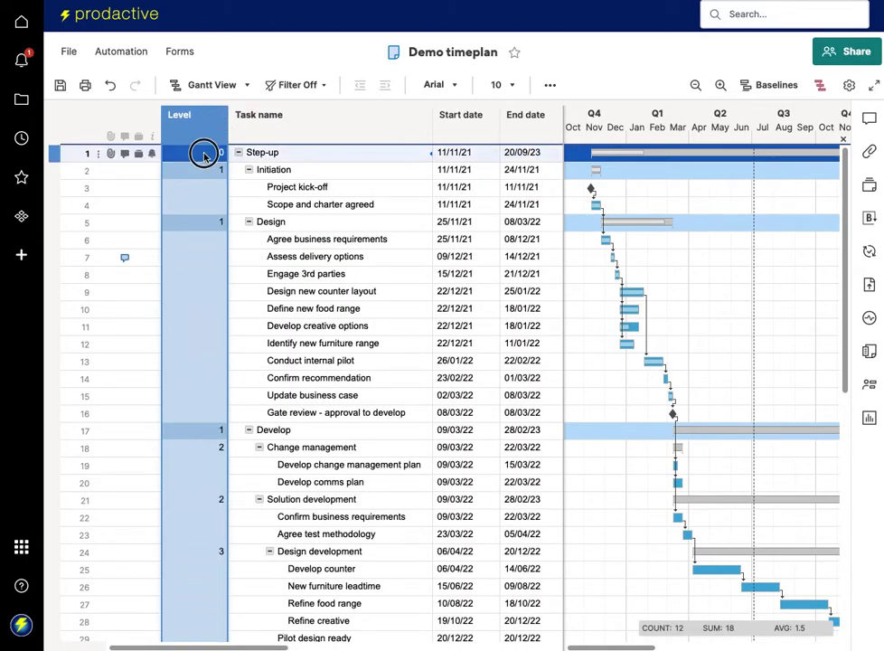
double_click(203, 154)
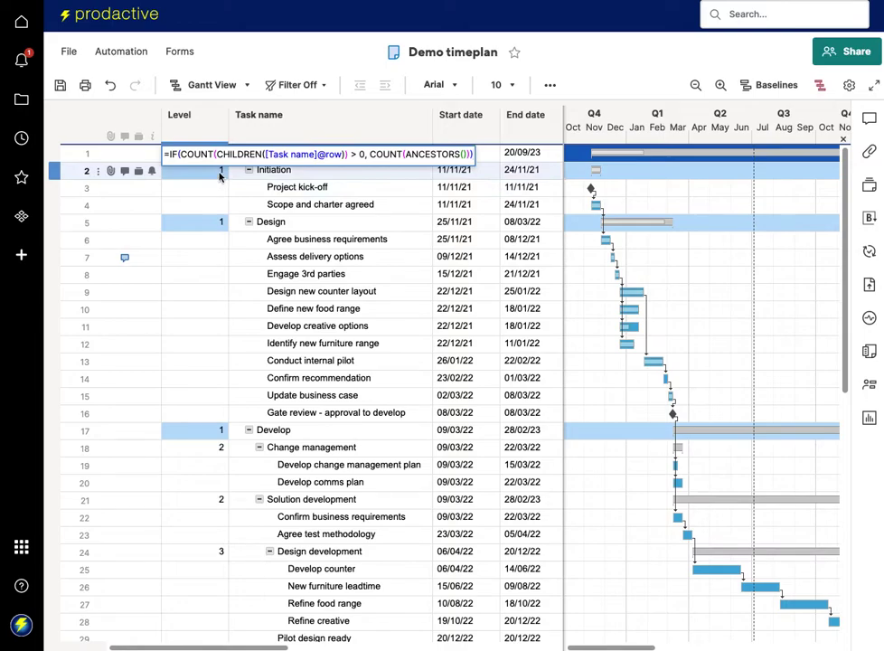
click(209, 203)
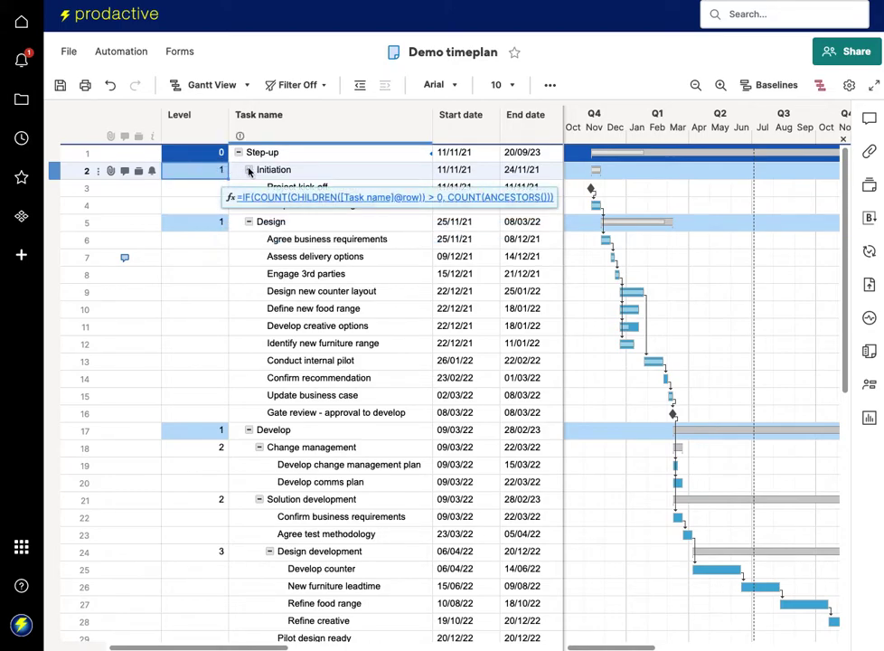
- Collapse the Initiation and Design groups and inspect the Level formula for Develop change management plan
click(249, 171)
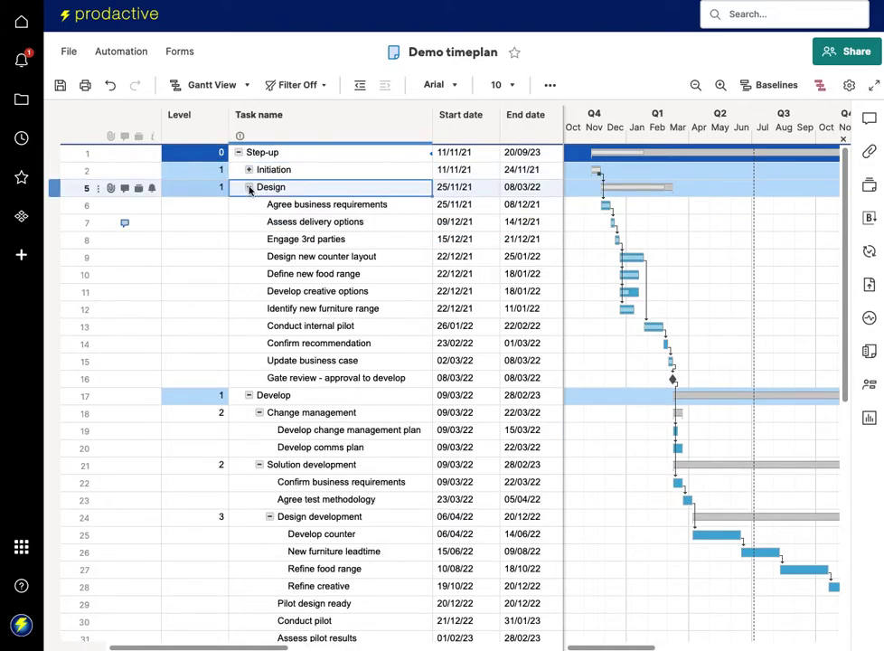
click(249, 188)
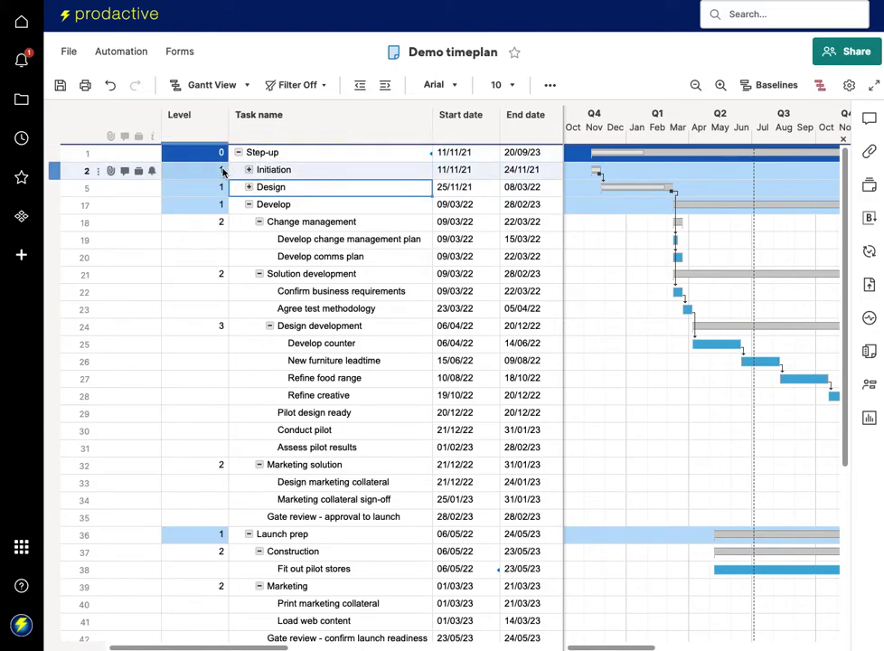
click(220, 238)
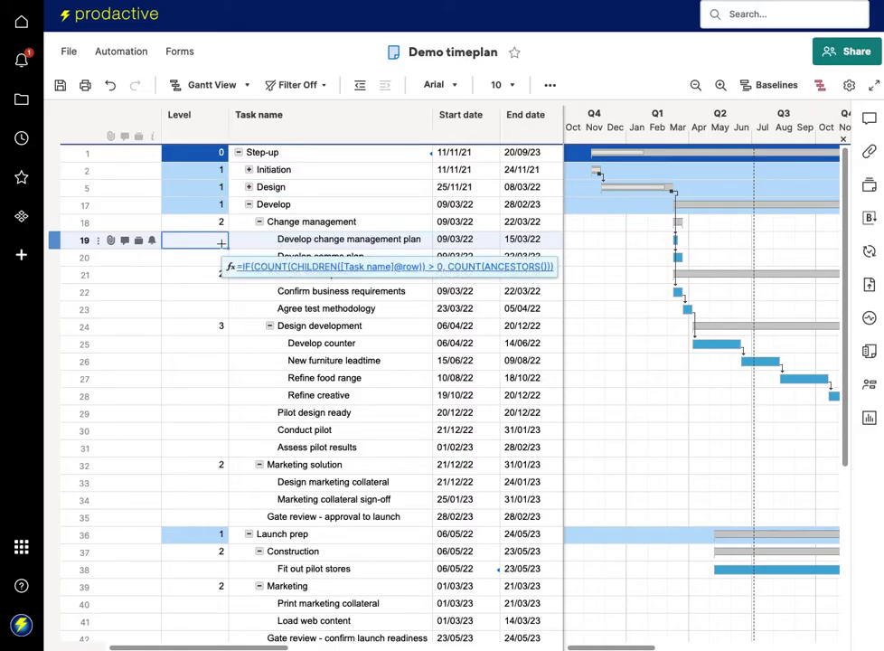
- Review the Level formula in the Step-up row again and leave it without editing
click(199, 157)
double_click(197, 156)
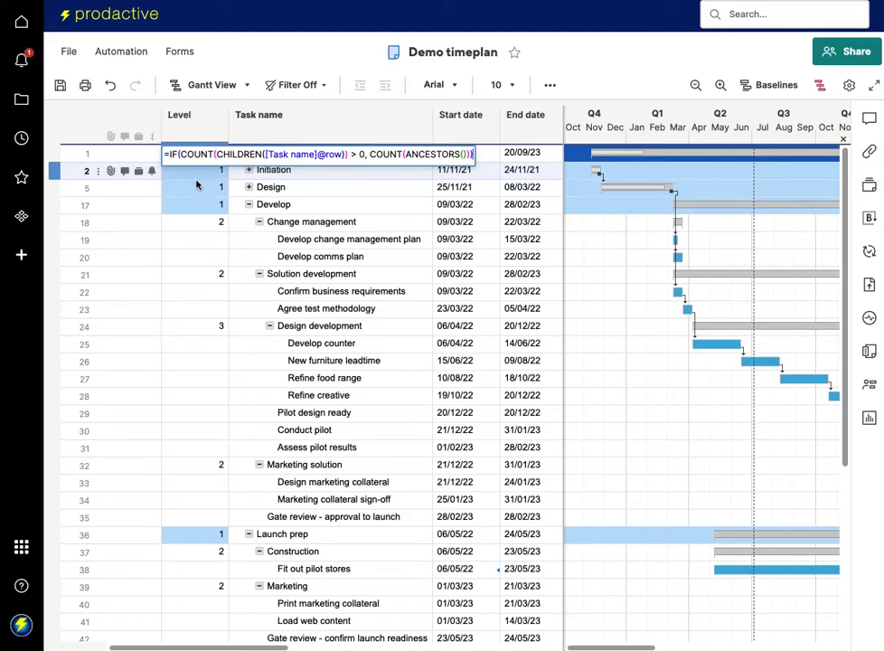
mouse_move(194, 154)
mouse_down()
mouse_move(194, 206)
mouse_move(190, 163)
mouse_up()
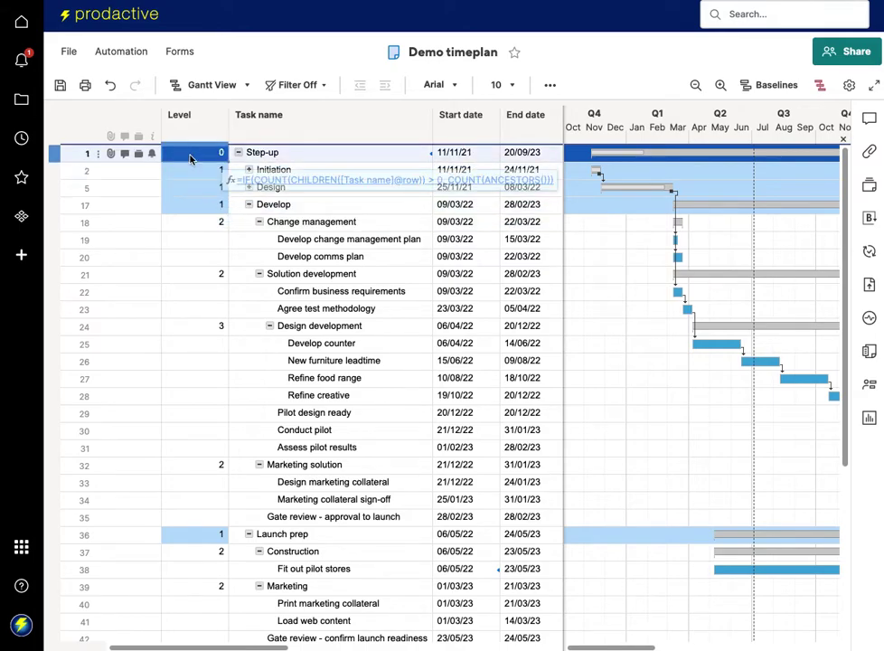
- Convert the Step-up row's Level formula to a column formula and hide the Level column
right_click(191, 154)
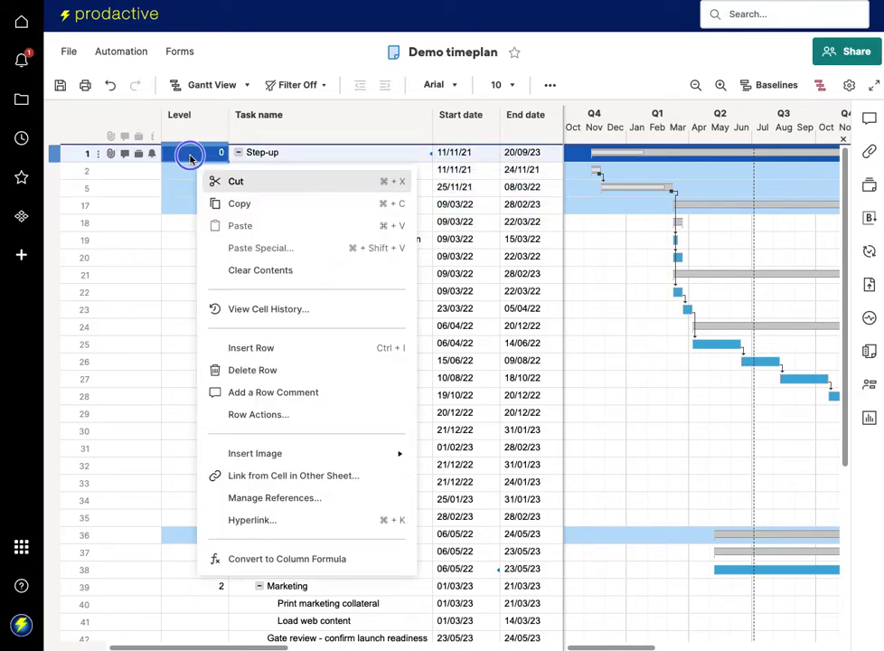
click(276, 562)
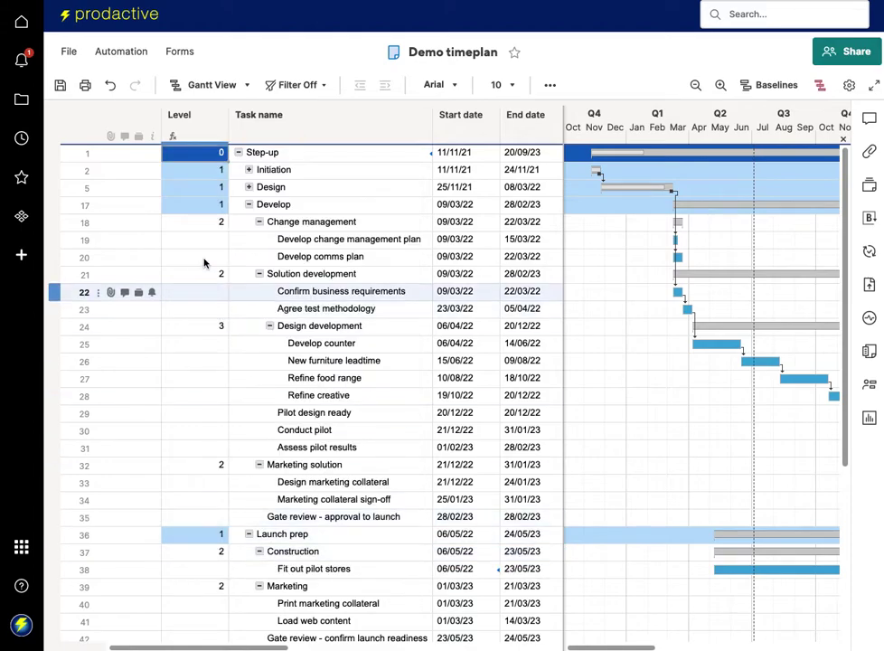
click(188, 120)
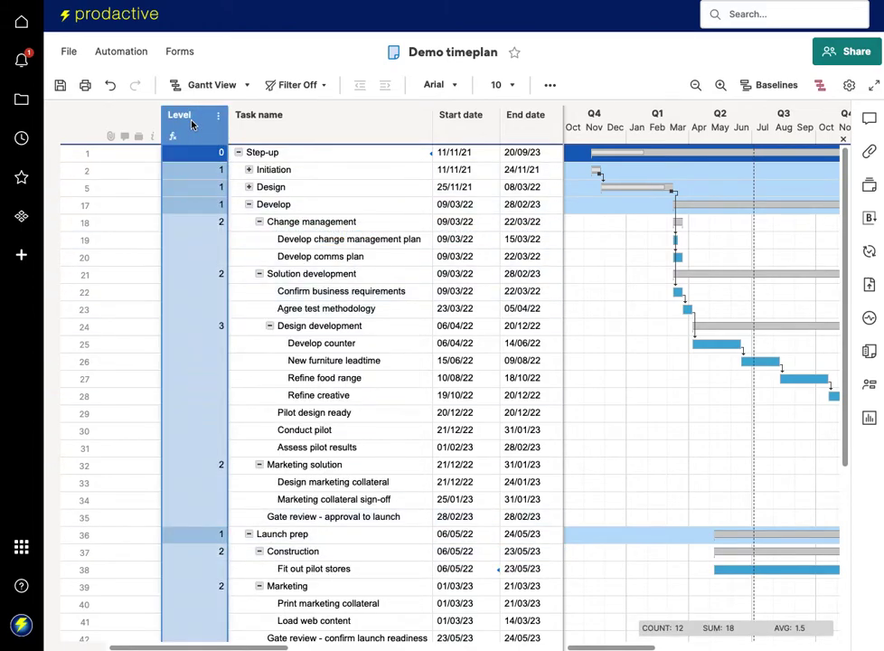
right_click(191, 120)
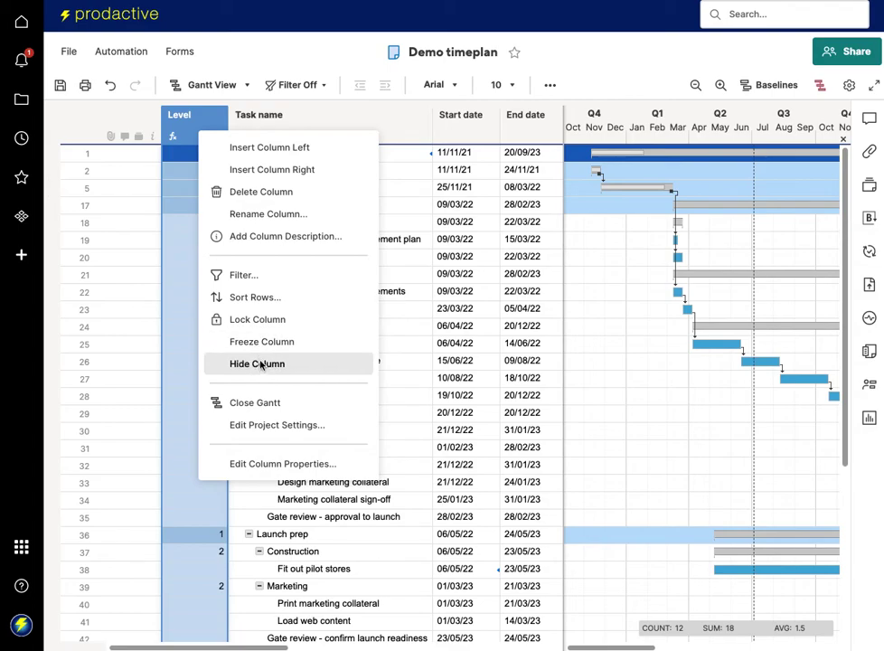
click(260, 364)
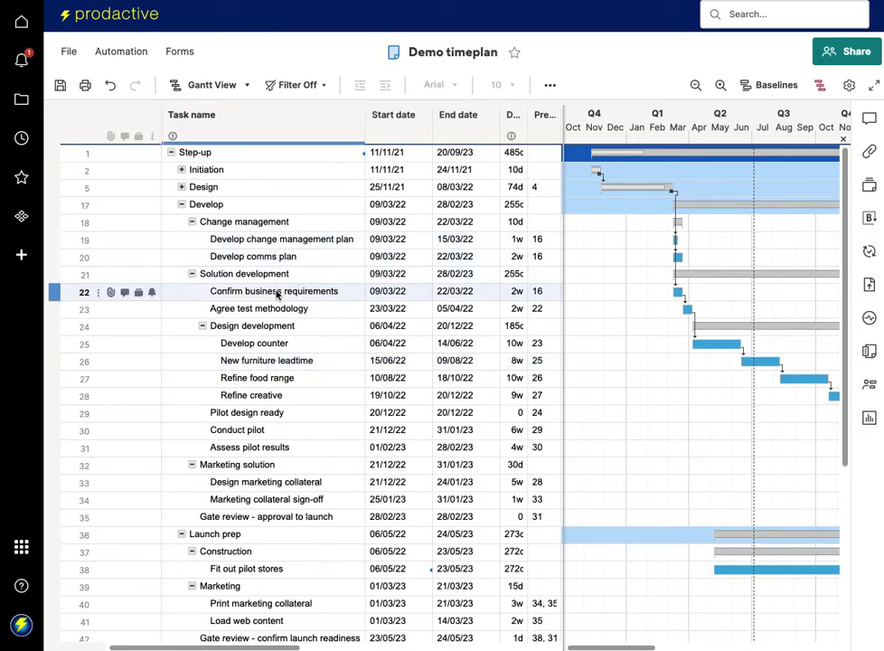
- Add a conditional formatting rule that applies to the entire row when Level is 0
click(549, 84)
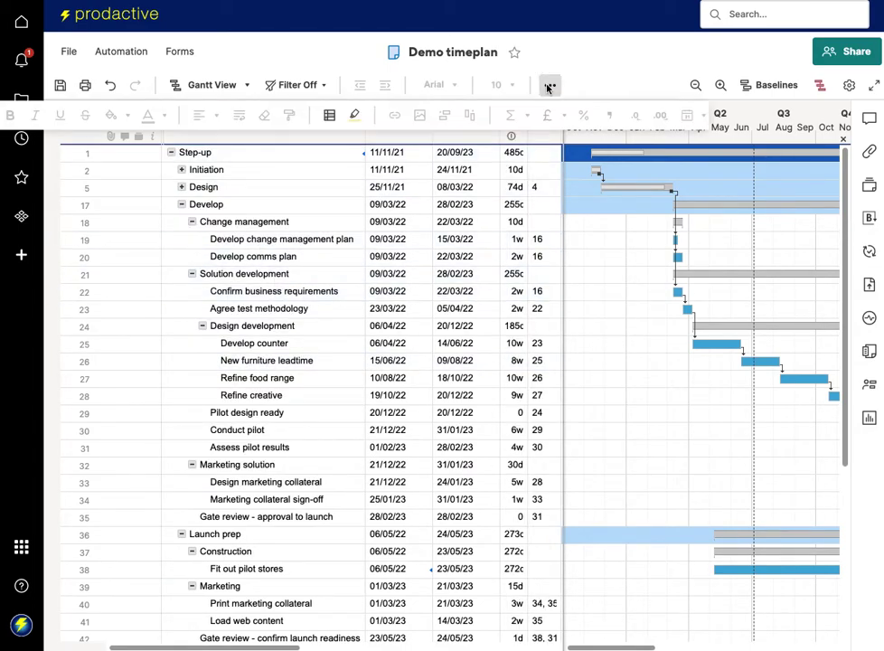
click(331, 116)
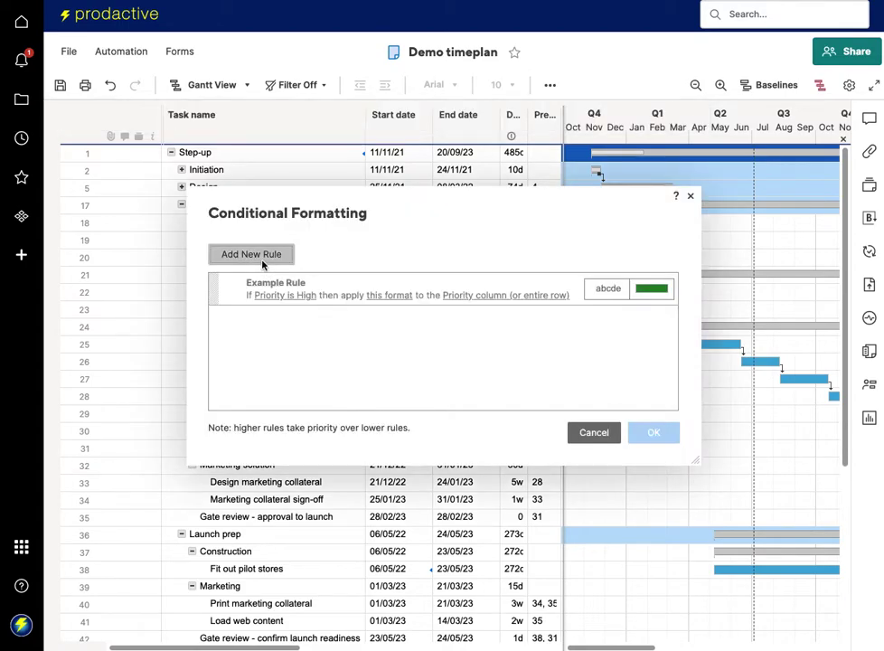
click(263, 263)
click(278, 288)
click(235, 260)
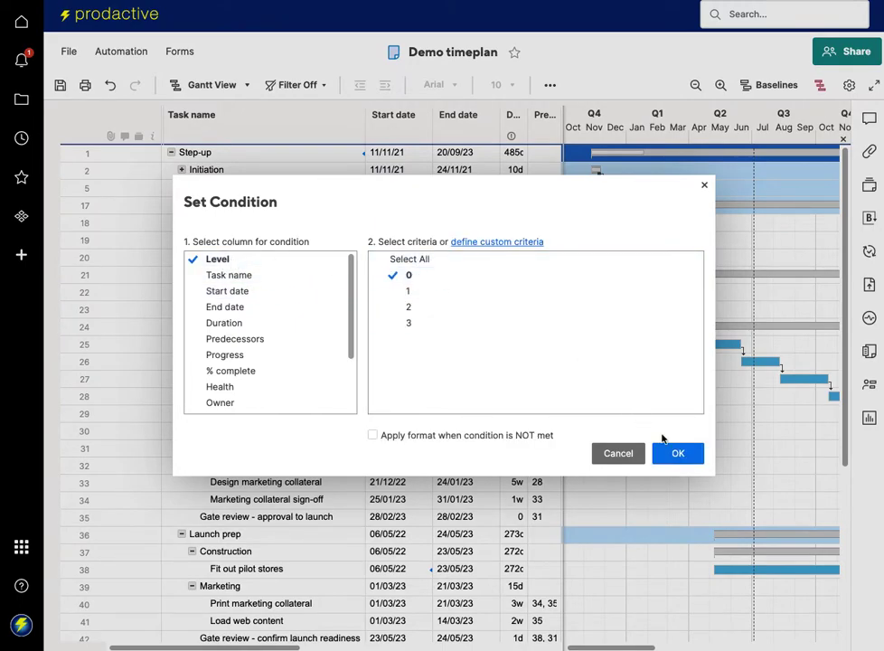
click(677, 453)
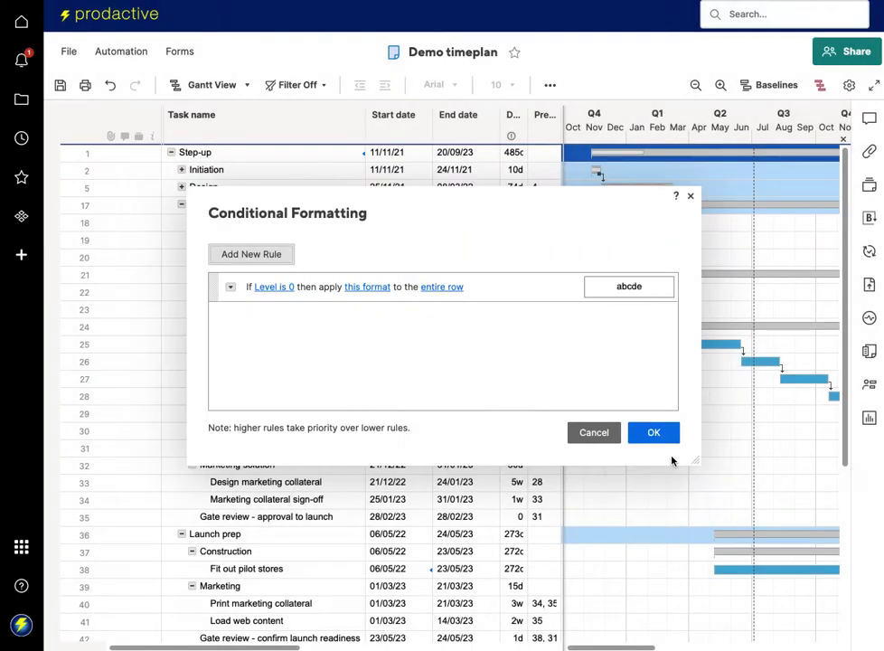
- Format the Level 0 rule with a black background and white text, and apply it to the sheet
click(371, 287)
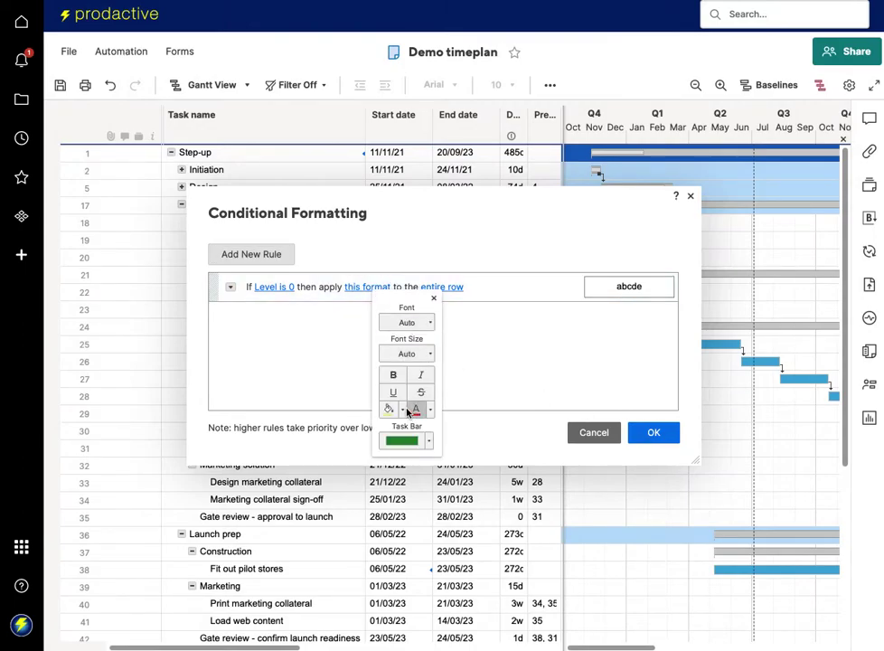
click(404, 410)
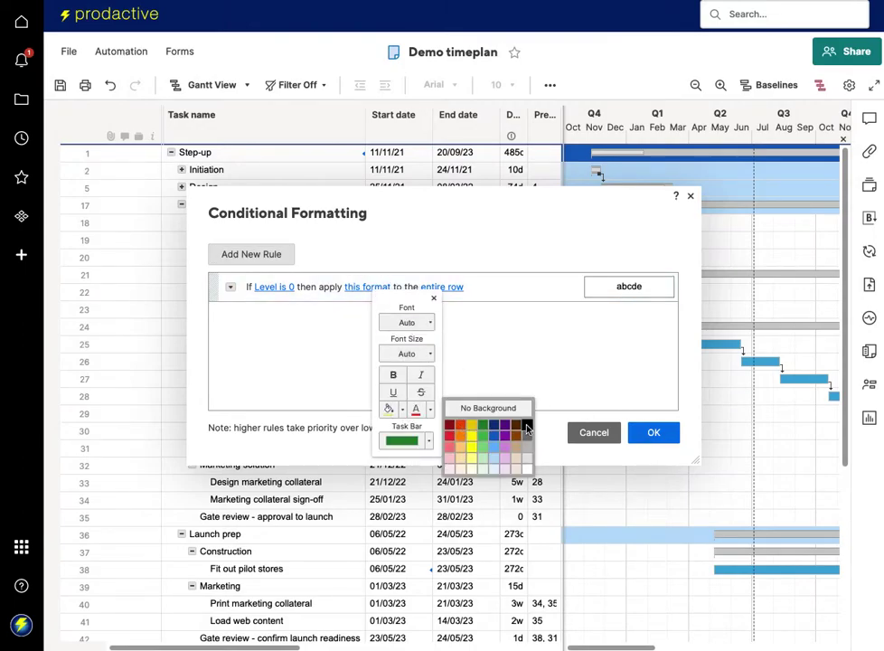
click(527, 427)
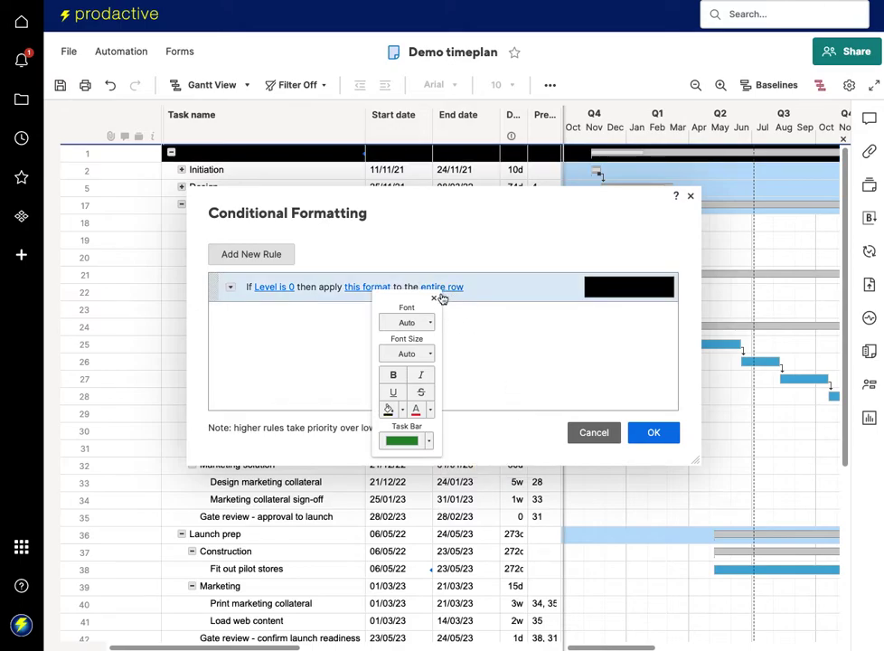
click(431, 409)
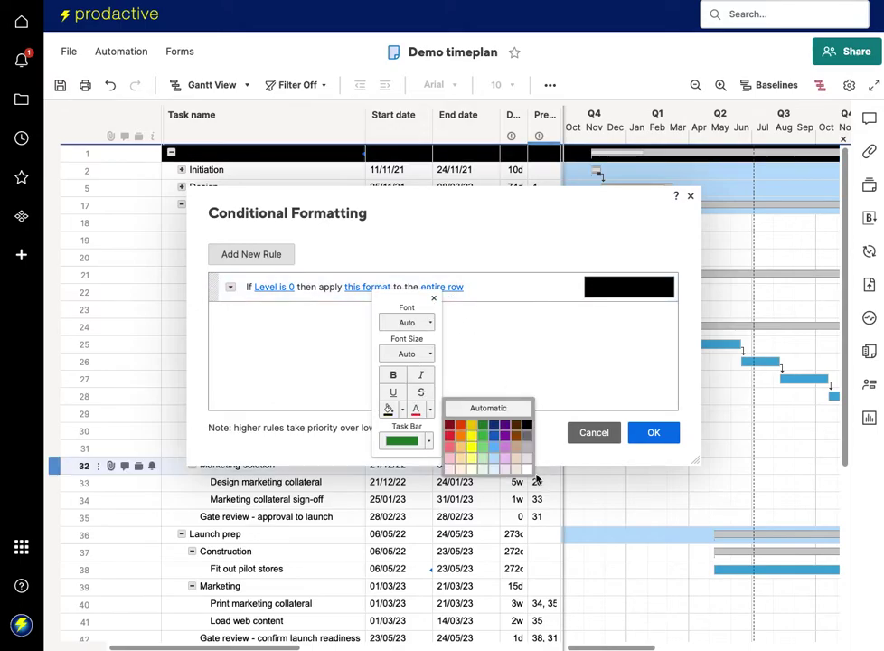
click(527, 467)
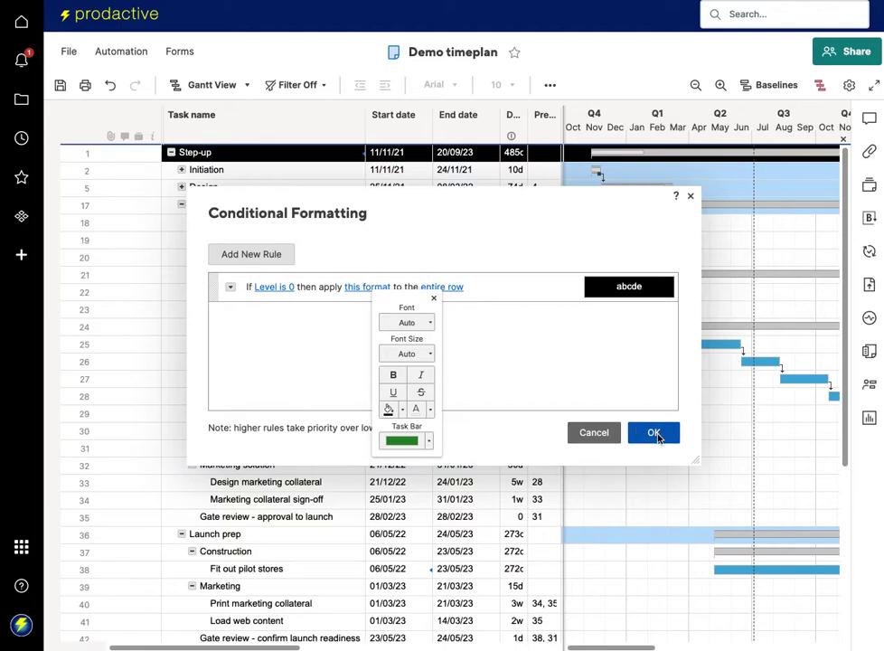
click(654, 433)
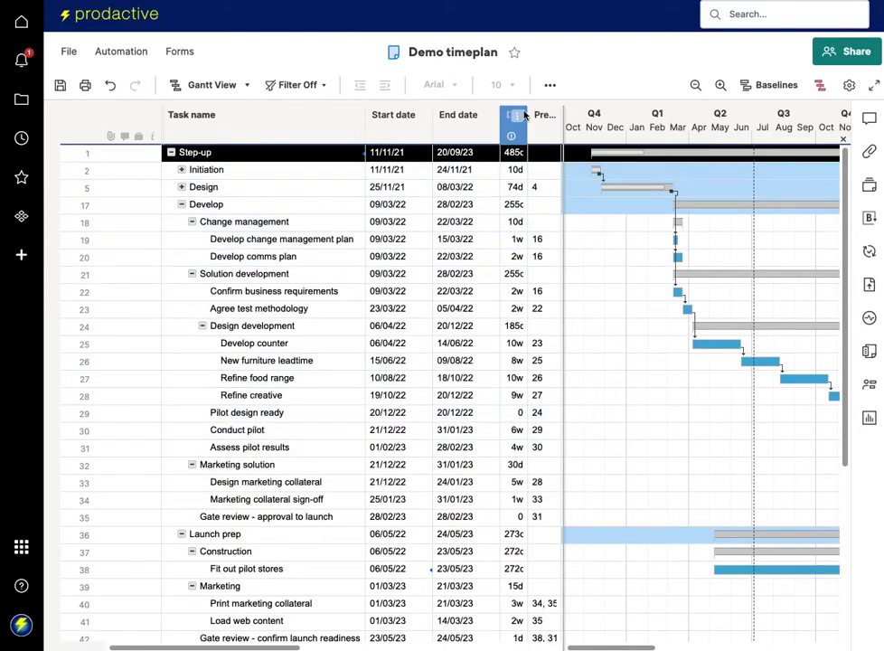
- Clone the Level 0 conditional formatting rule and set the copy's condition to Level is 1
click(549, 87)
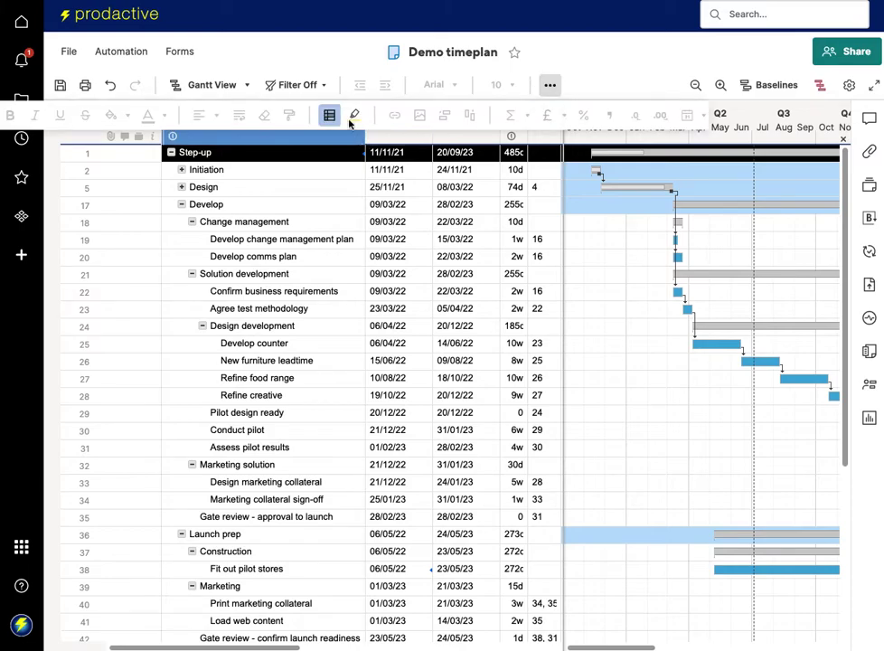
click(330, 116)
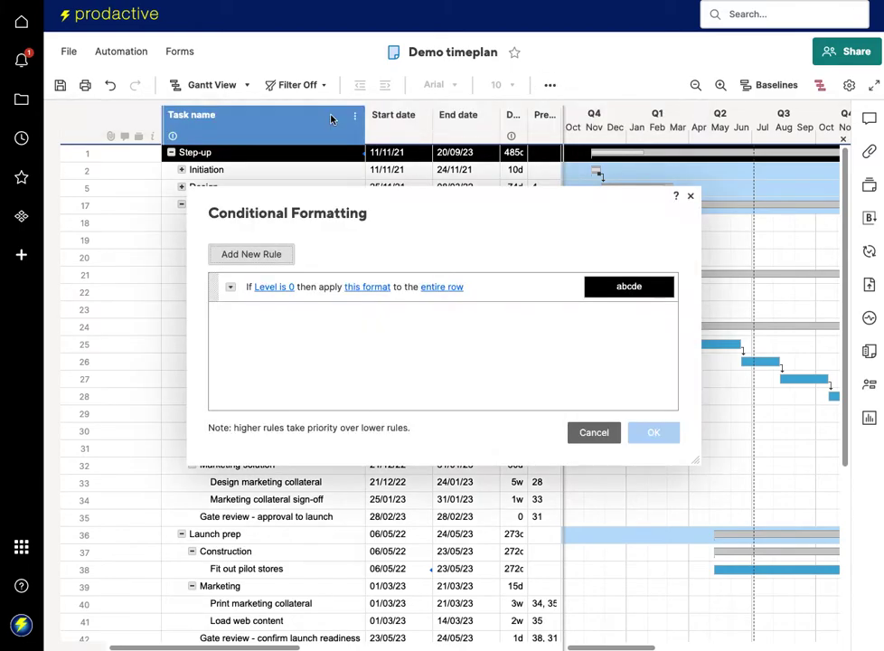
click(231, 289)
click(261, 335)
click(274, 315)
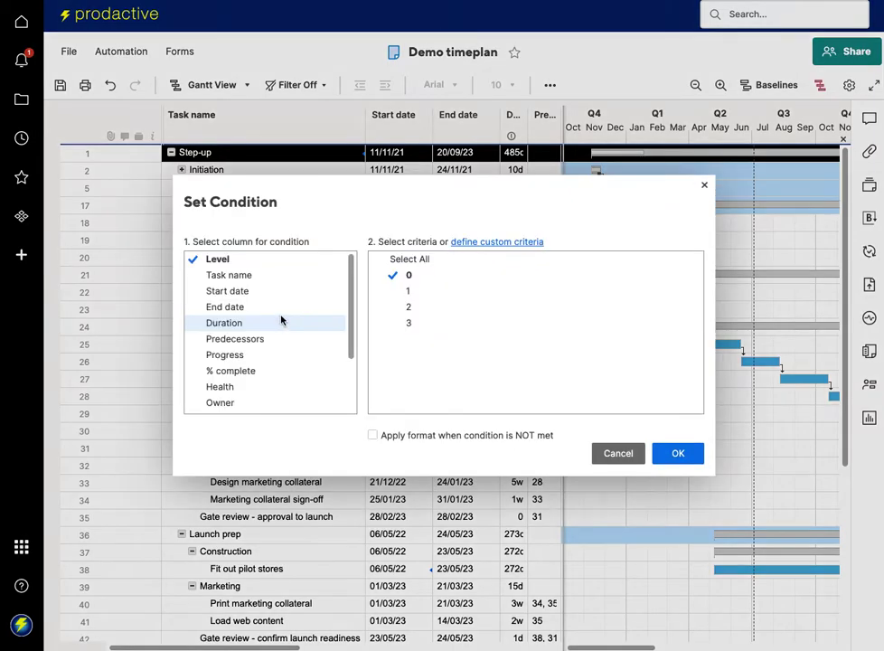
click(392, 275)
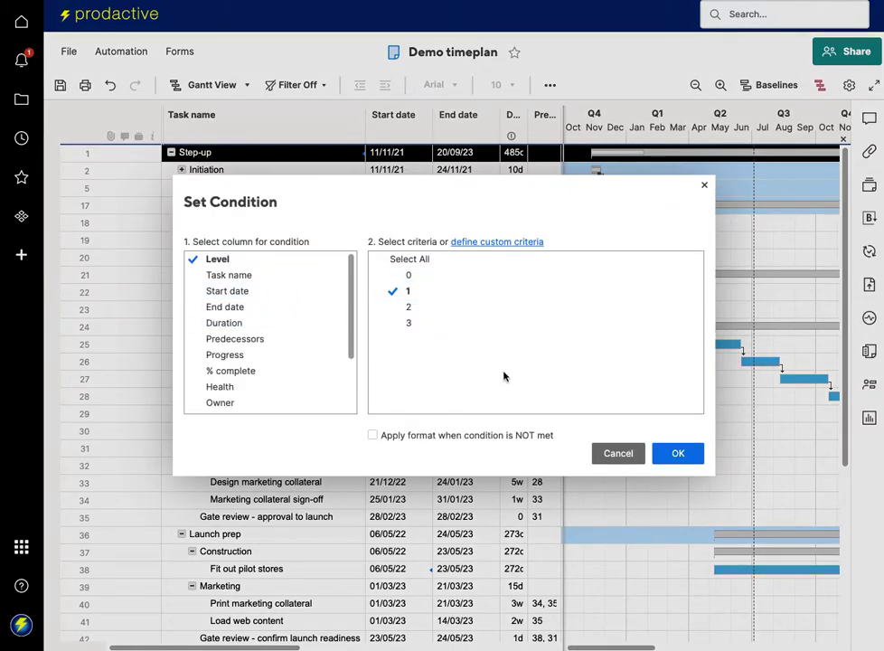
click(668, 453)
- Set the Level 1 rule's background colour to dark grey
click(371, 316)
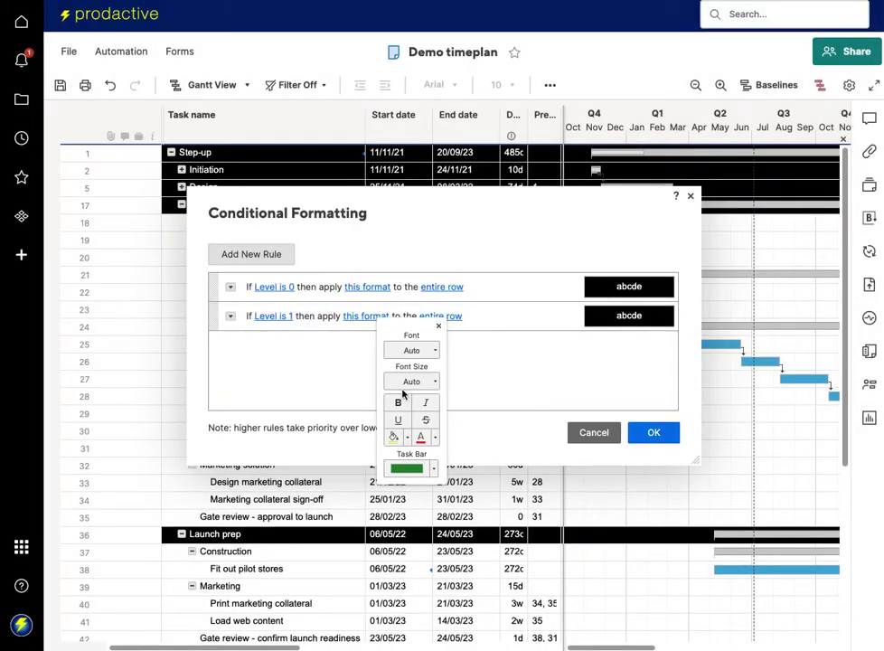
click(407, 438)
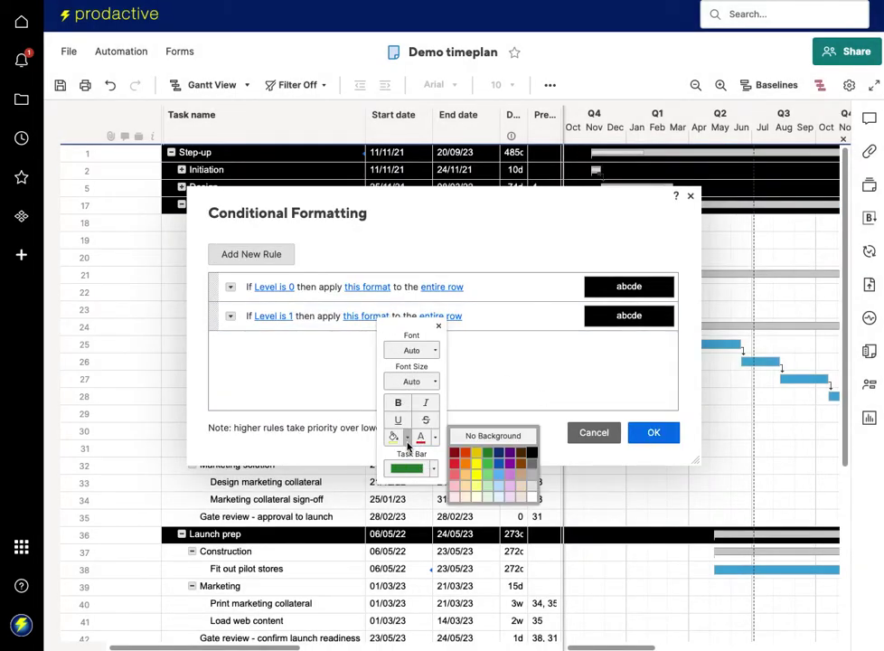
click(531, 468)
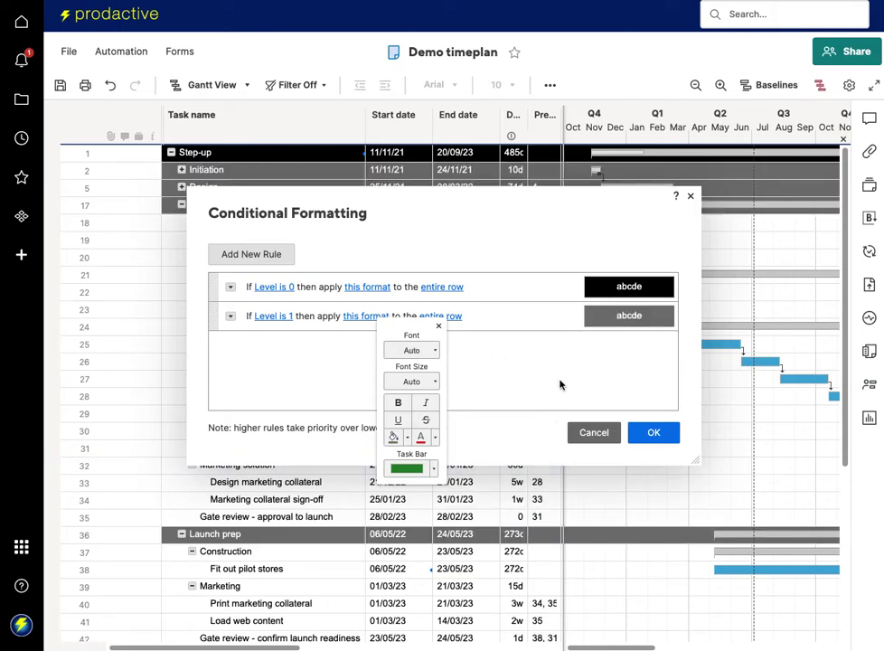
- Clone the Level 1 rule and set the copy's condition to Level is 2
click(232, 317)
click(260, 364)
click(271, 349)
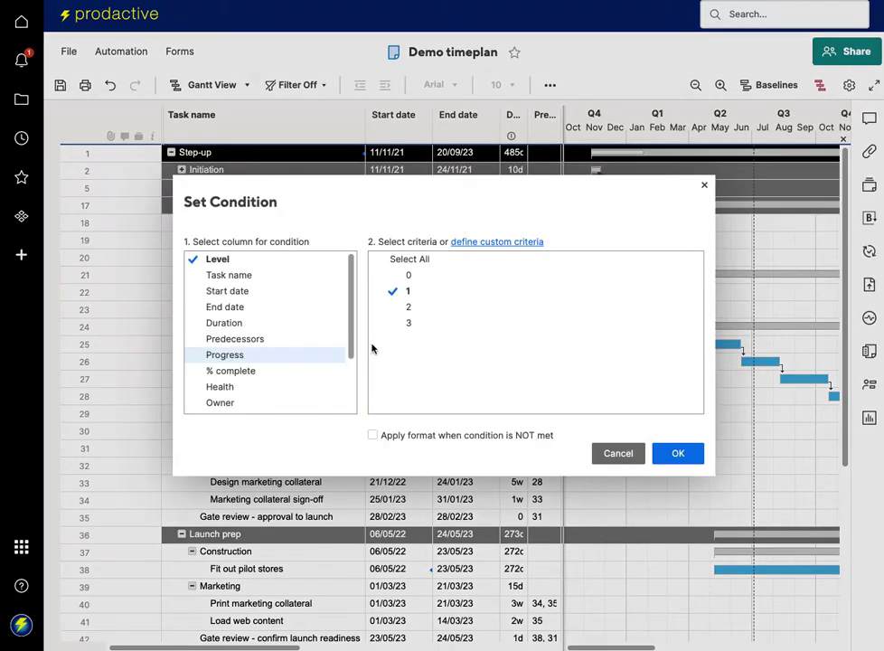
click(400, 291)
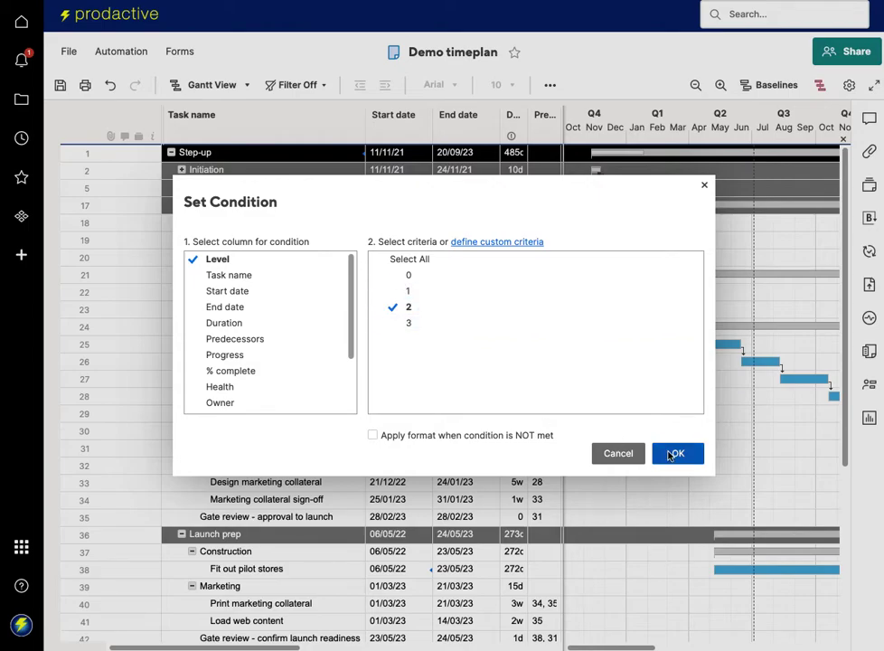
click(674, 453)
- Format the Level 2 rule with a medium grey background and black text
click(378, 349)
click(407, 467)
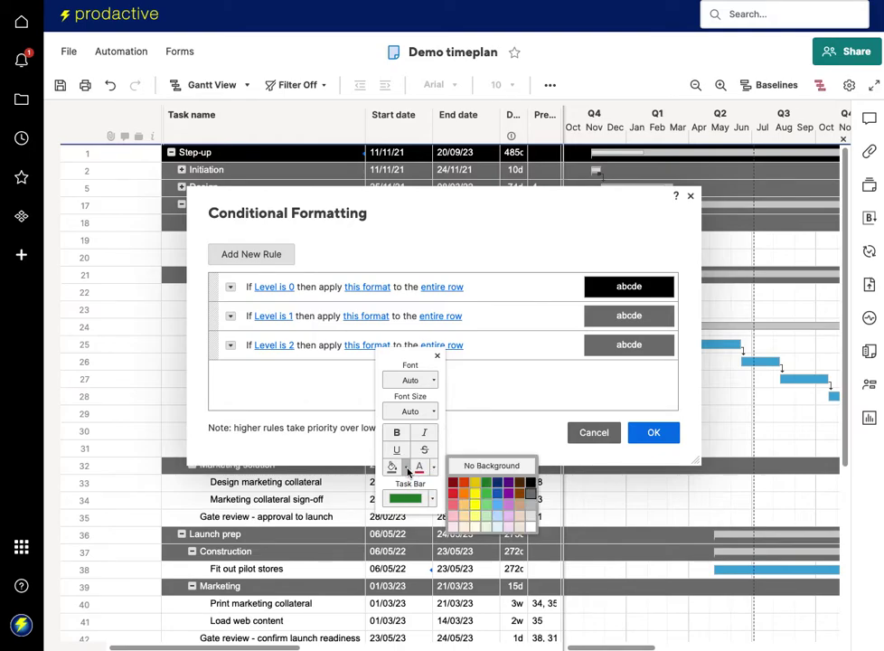
click(529, 506)
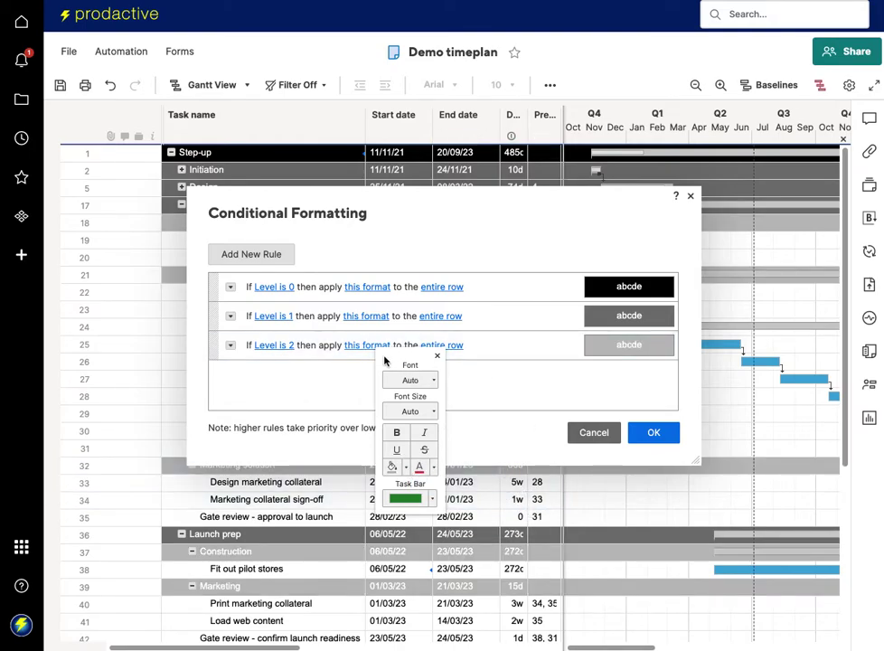
click(432, 468)
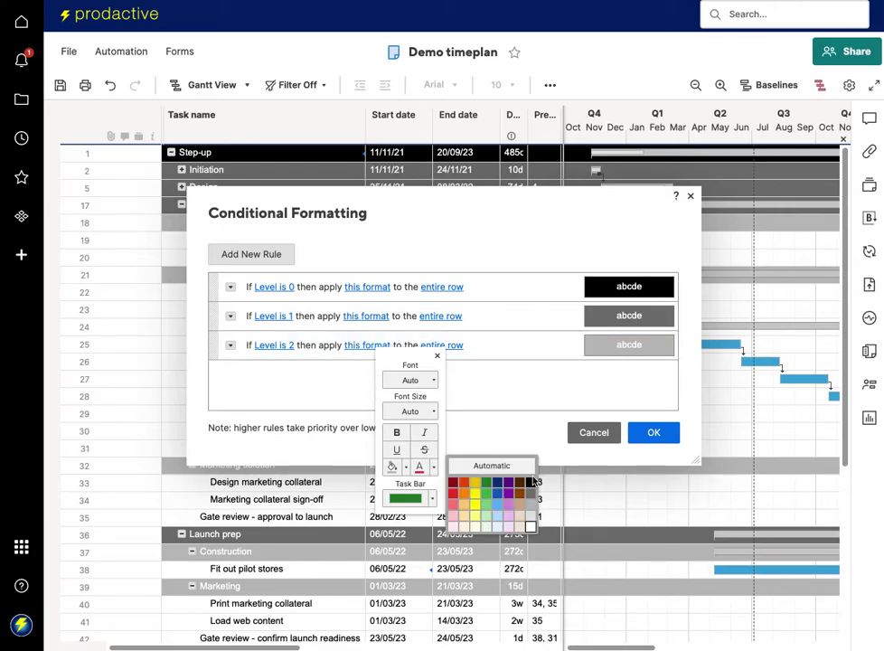
click(344, 388)
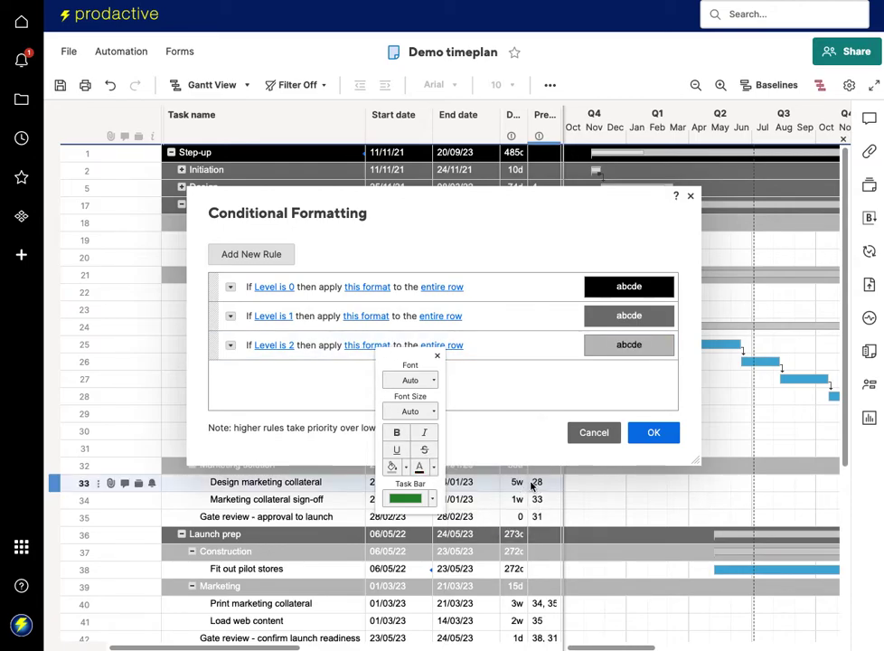
- Clone the Level 2 rule and set the copy's condition to Level is 3
click(231, 344)
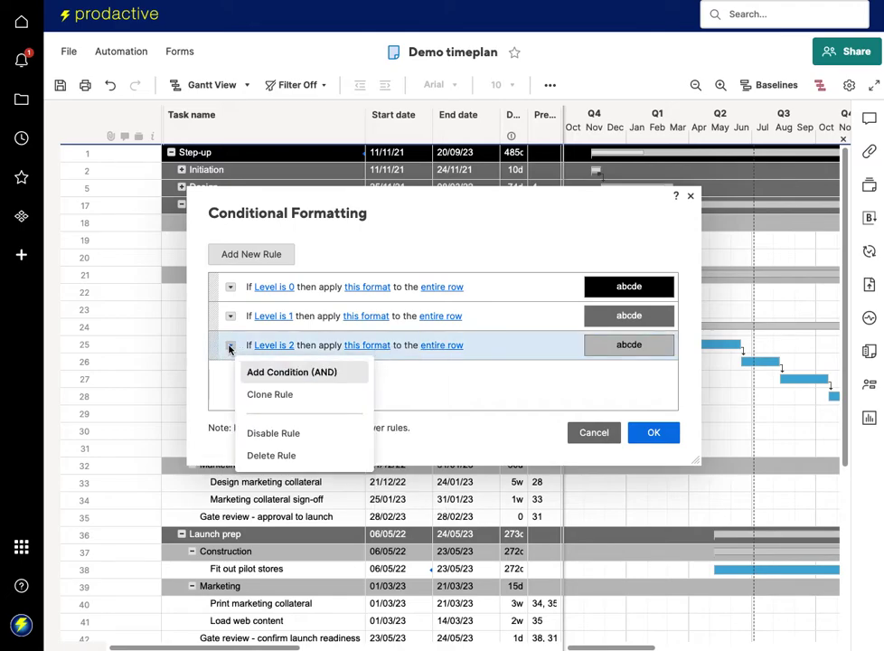
click(258, 397)
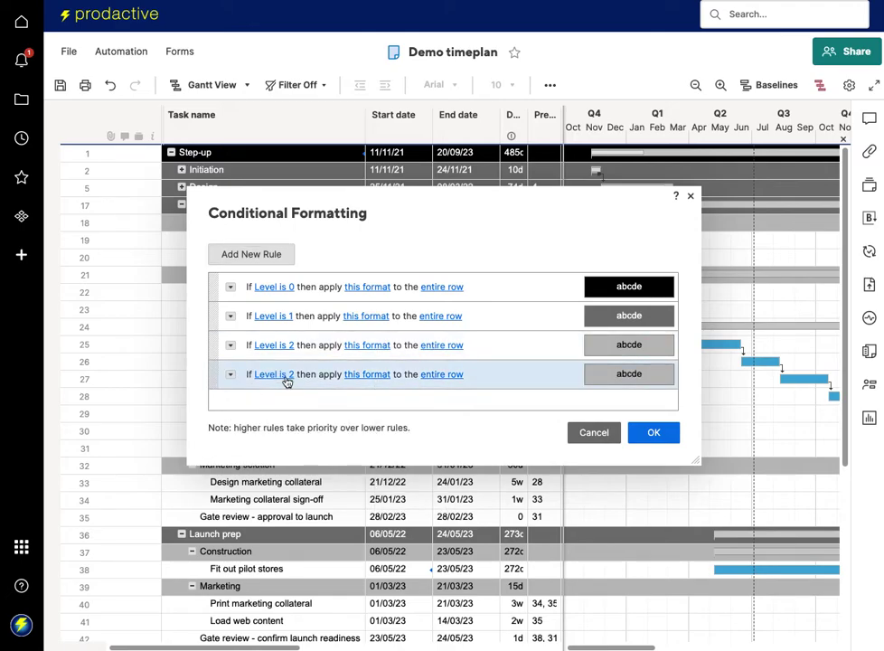
click(284, 379)
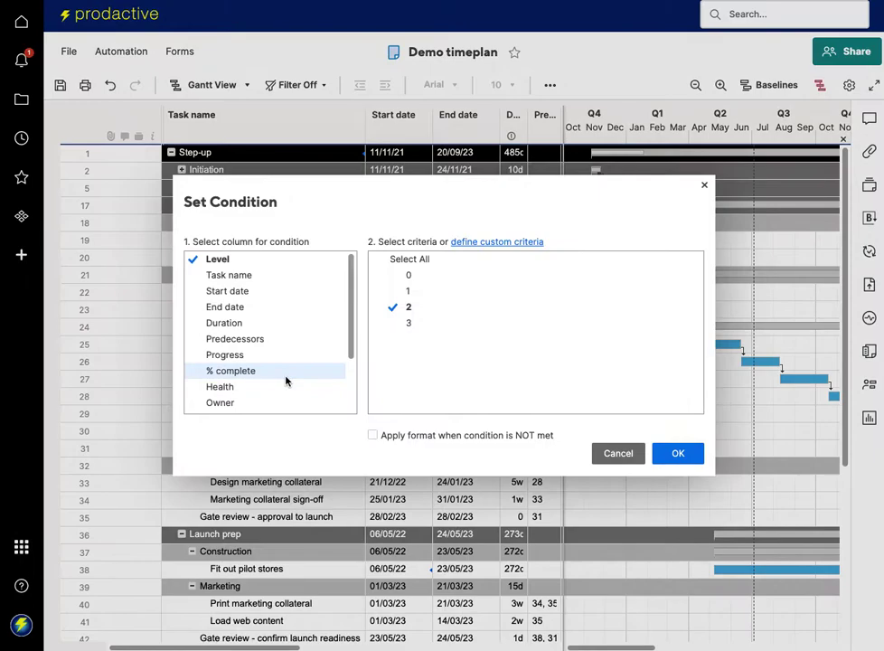
click(392, 324)
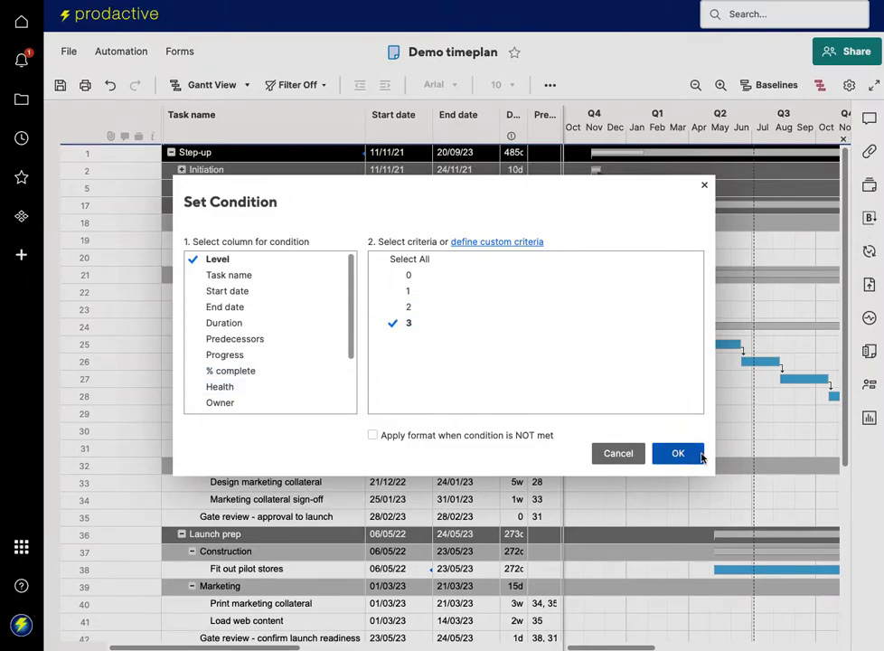
click(688, 453)
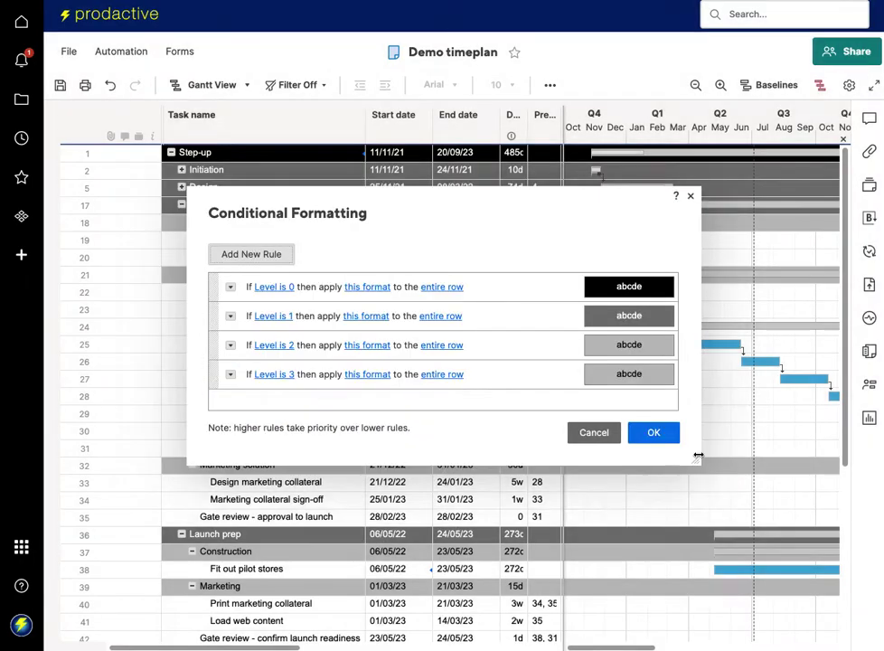
- Set the Level 3 rule's background colour to light grey
click(366, 377)
click(397, 493)
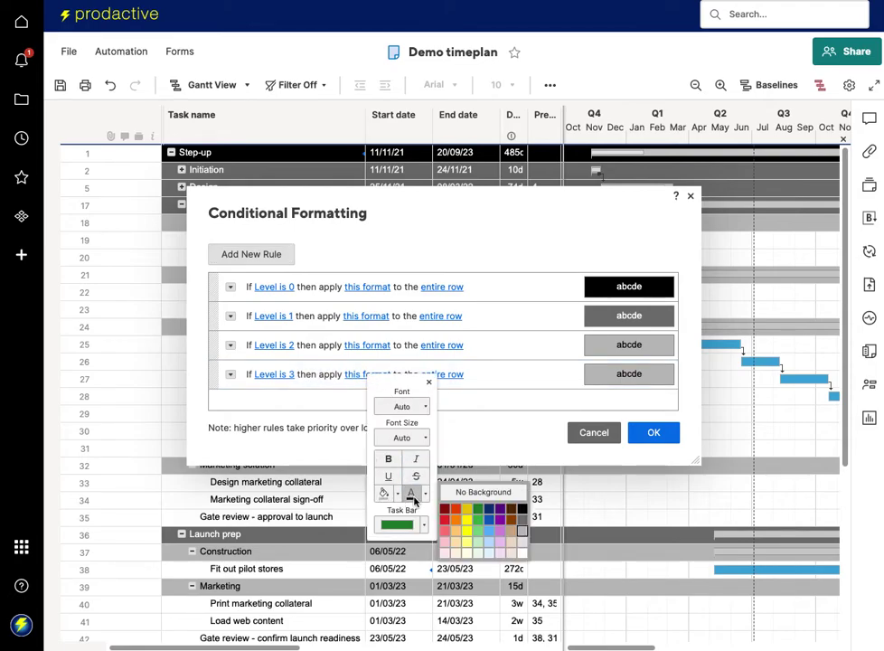
click(521, 543)
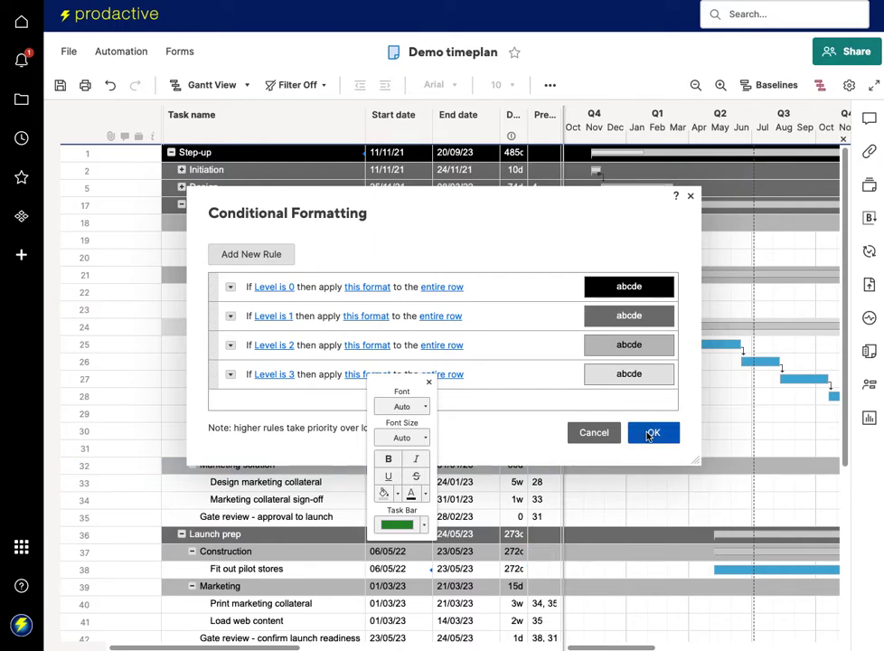
- Apply the four Level-based conditional formatting rules to the timeplan and check the shaded rows
click(648, 434)
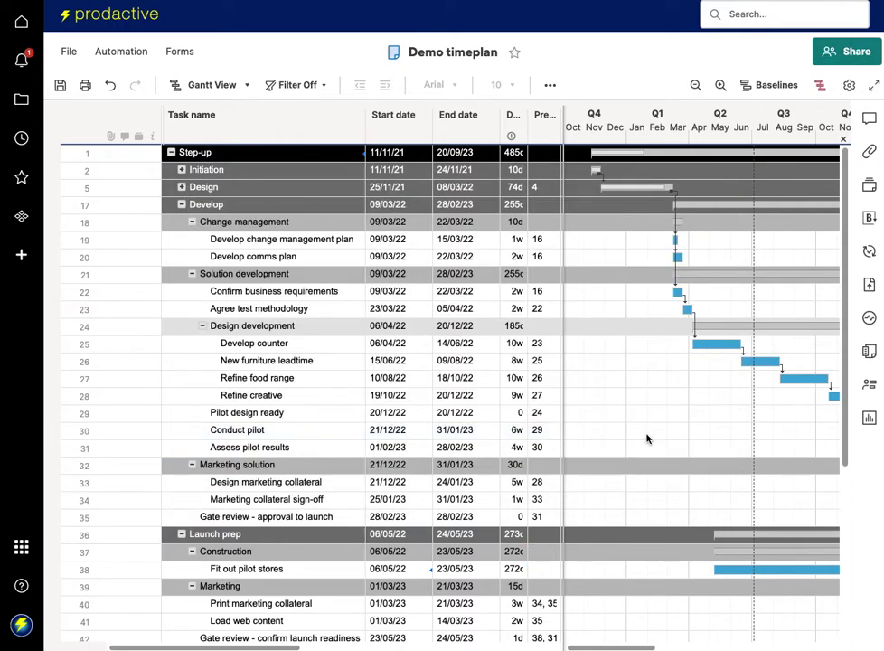
scroll(451, 432, down, 3)
scroll(451, 432, up, 3)
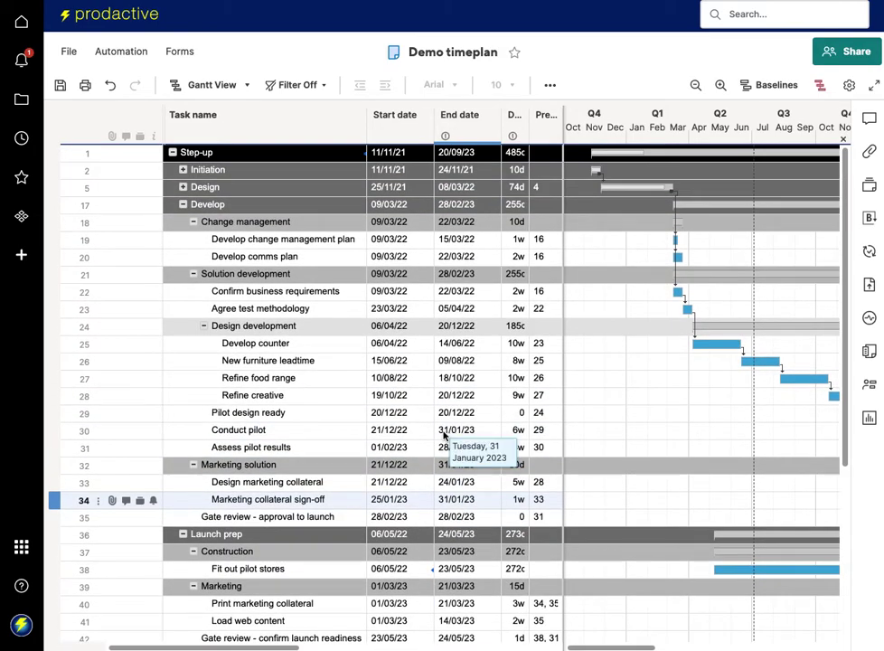
- Expand the Design section and indent the tasks from Define new food range to Conduct internal pilot under Design new counter layout
click(176, 187)
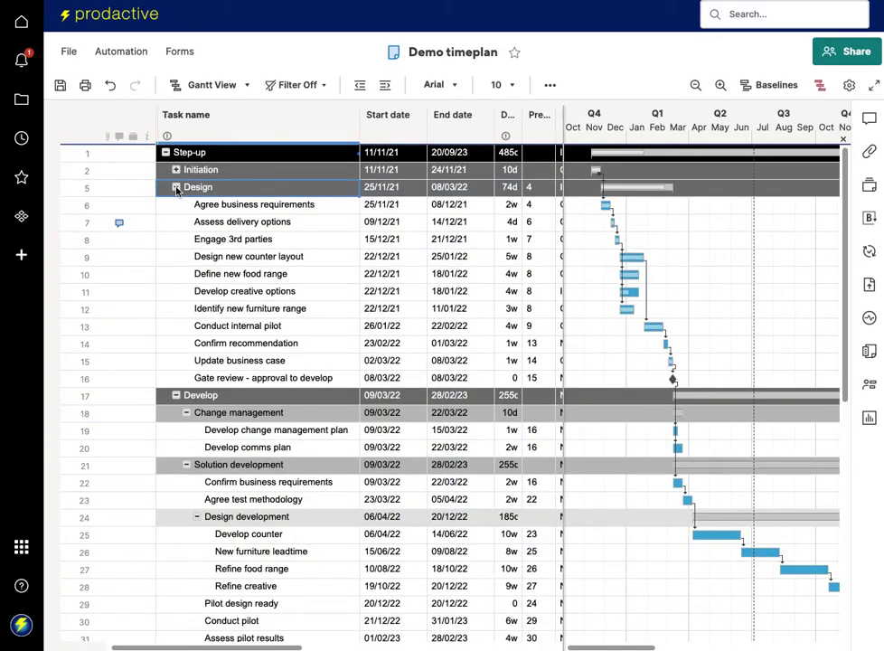
click(233, 275)
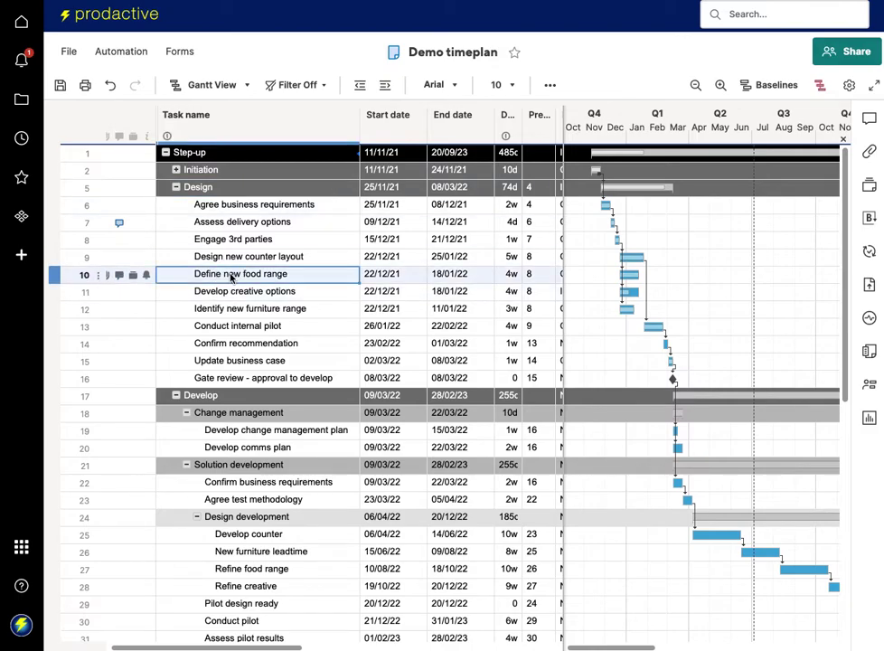
shift+click(231, 327)
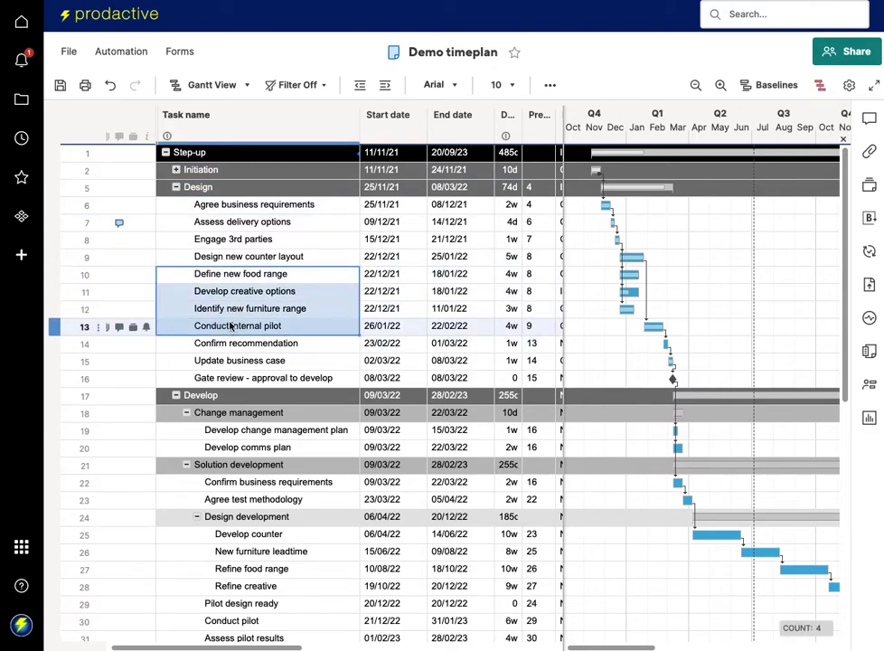
click(384, 85)
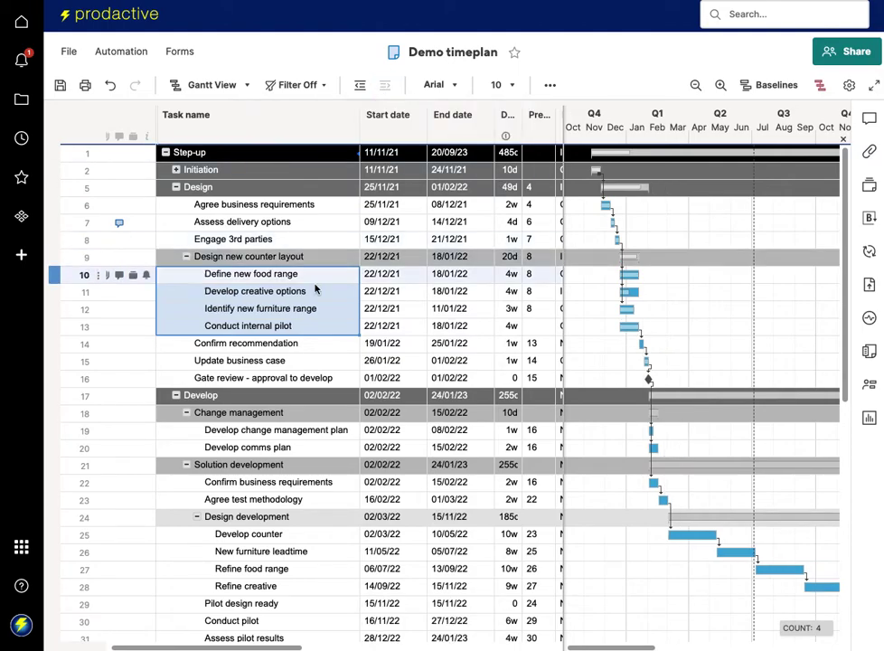
- Indent Identify new furniture range one level further so it sits under Develop creative options
click(290, 308)
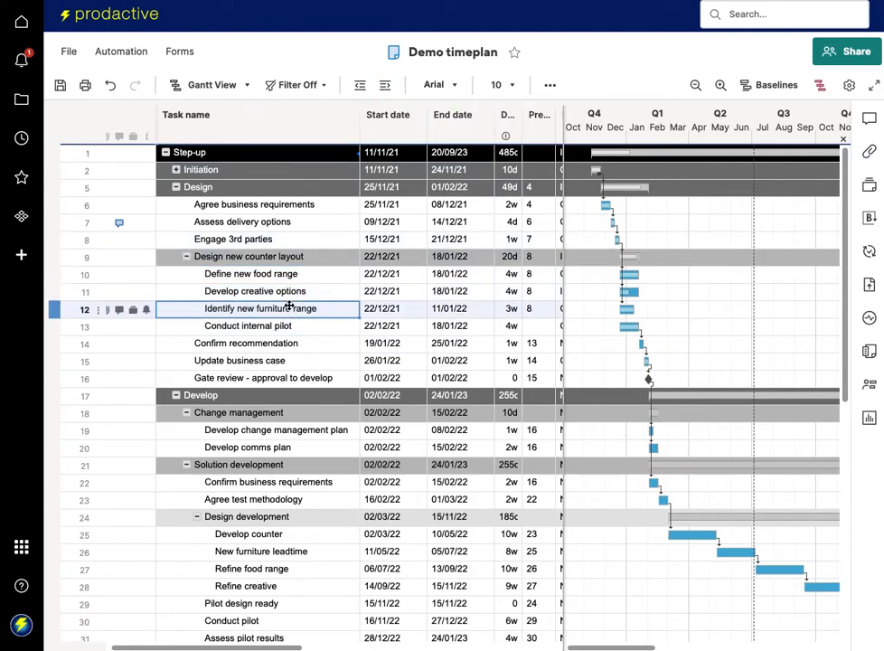
click(386, 87)
click(321, 349)
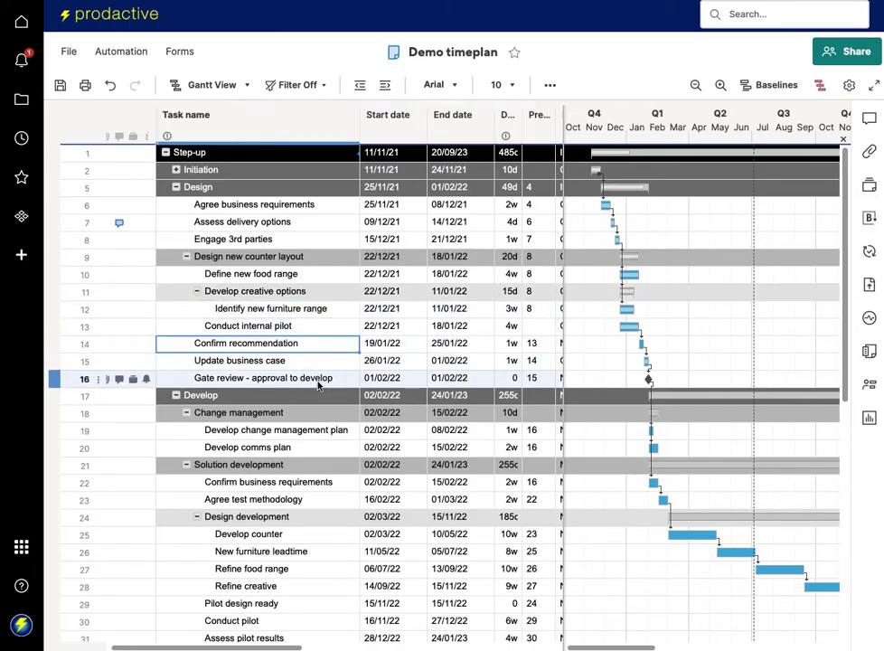
- Collapse the Develop creative options and Design development groups and look over the remaining rows
scroll(318, 390, down, 2)
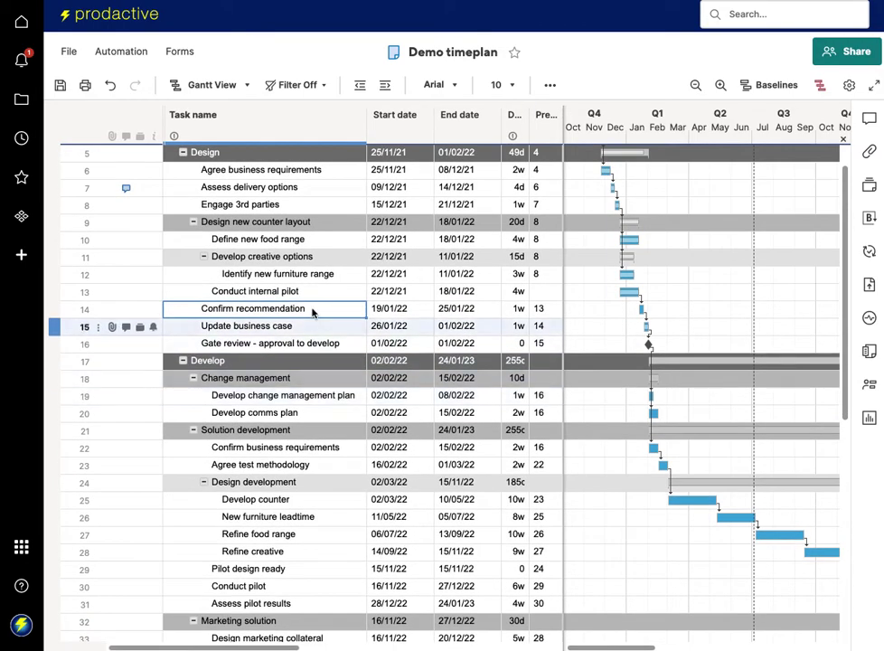
scroll(312, 311, up, 2)
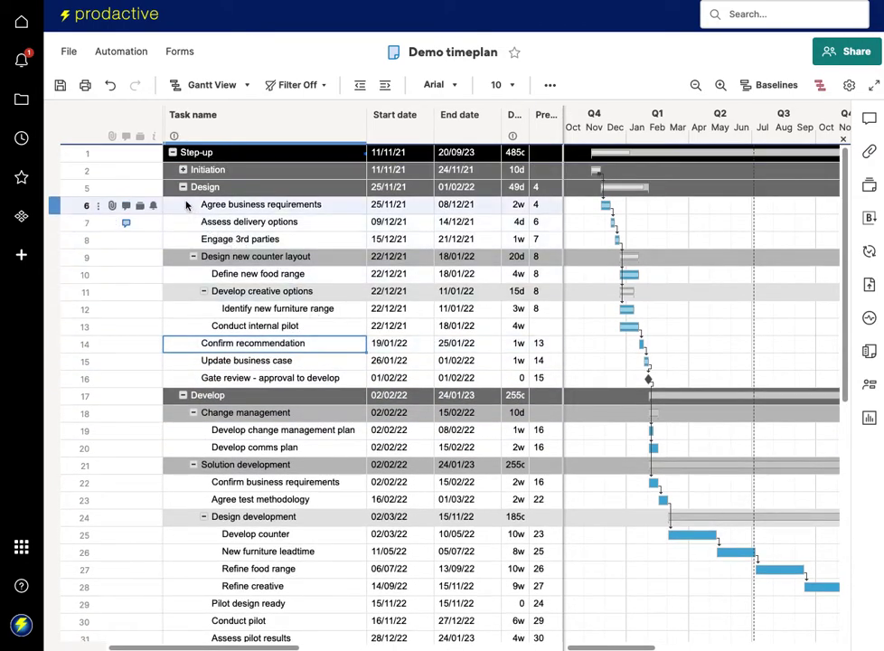
click(203, 290)
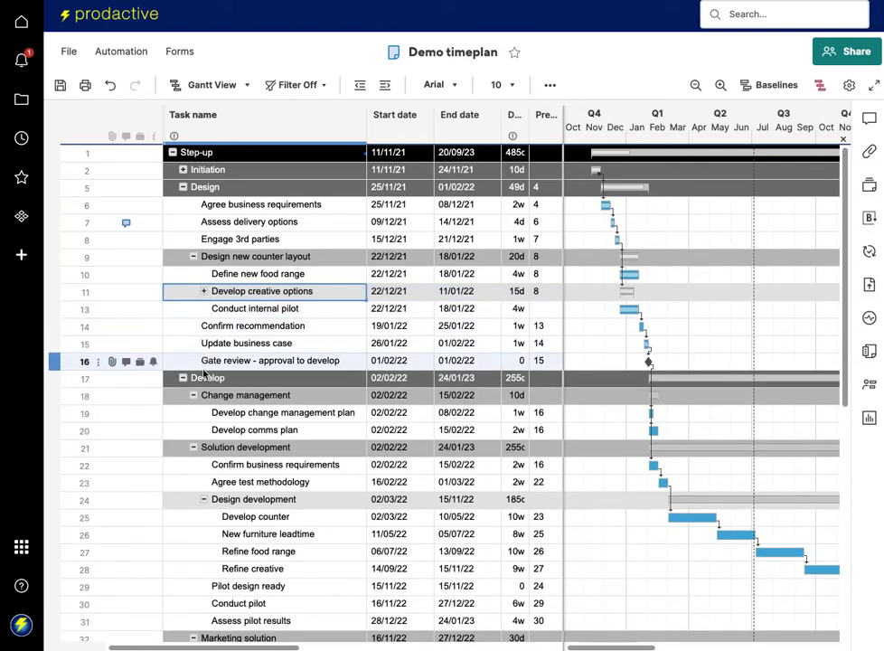
click(203, 498)
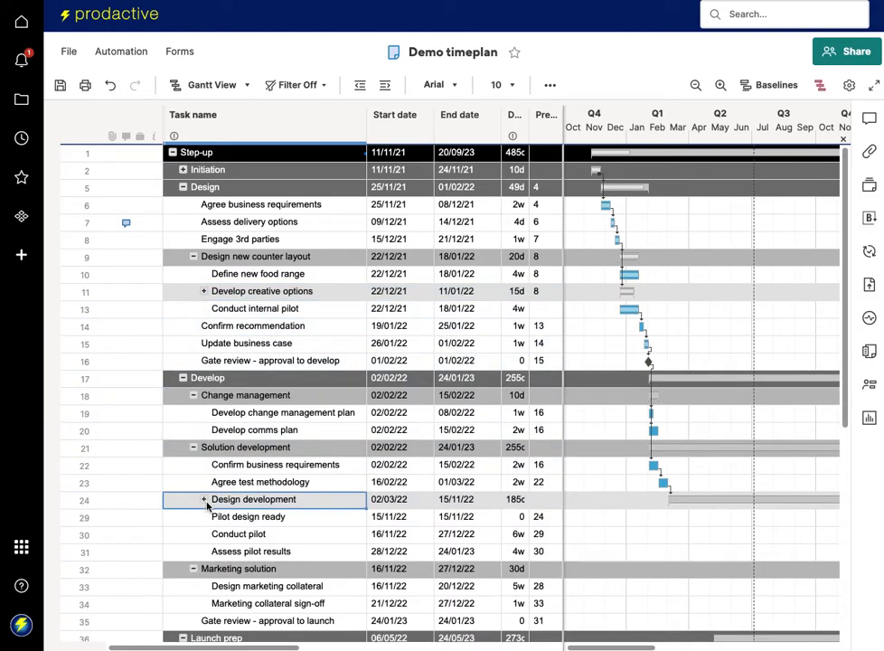
scroll(229, 545, down, 4)
scroll(229, 542, up, 4)
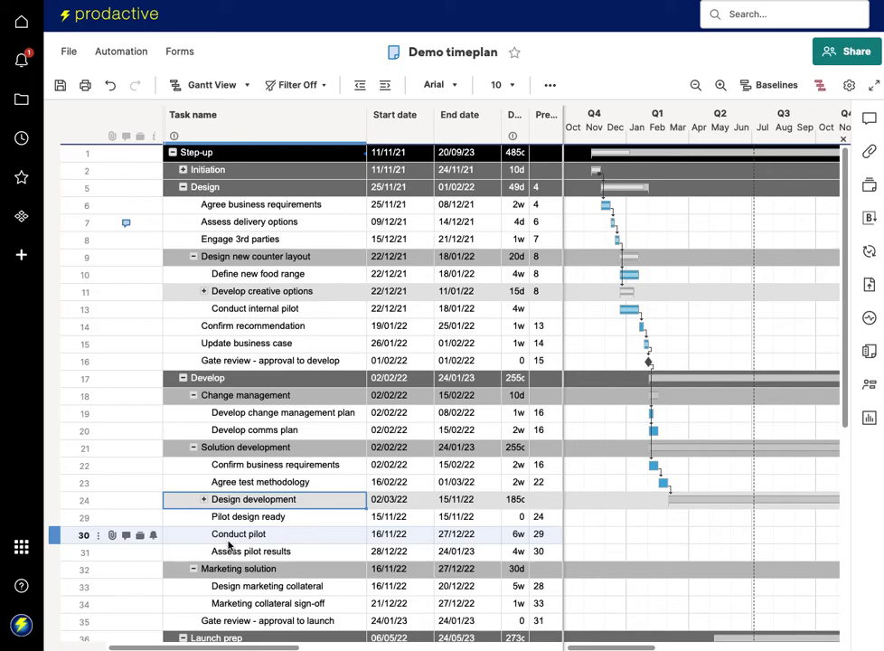